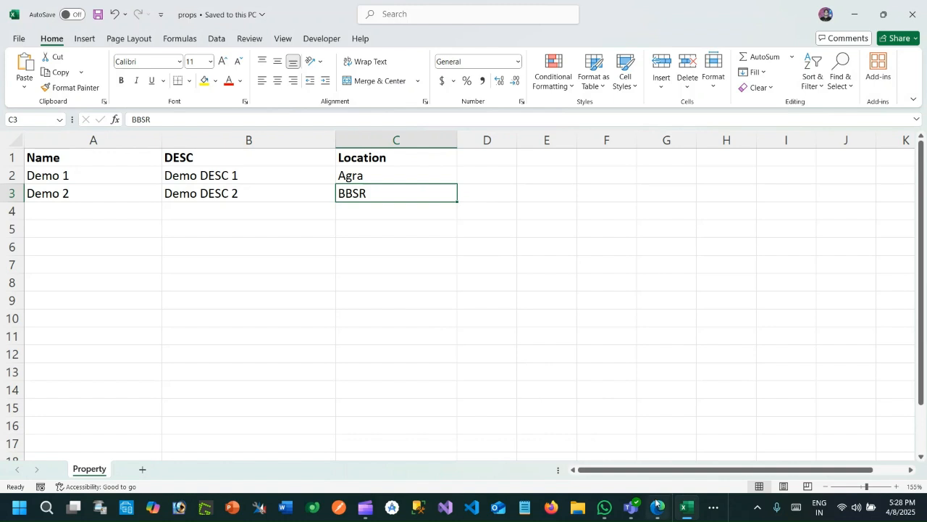
- Switch to the Excellent Properties MDA app in the browser and examine the Title field of the Agra location record
click(650, 458)
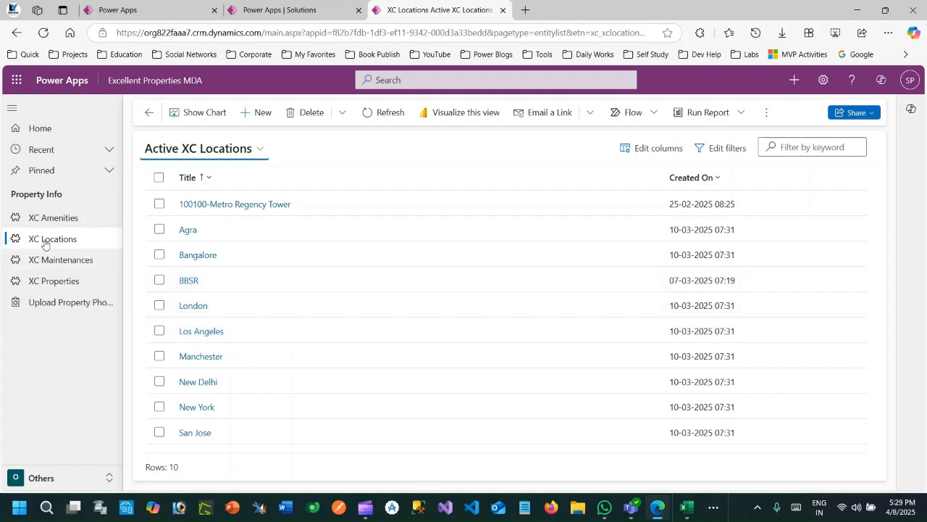
double_click(303, 233)
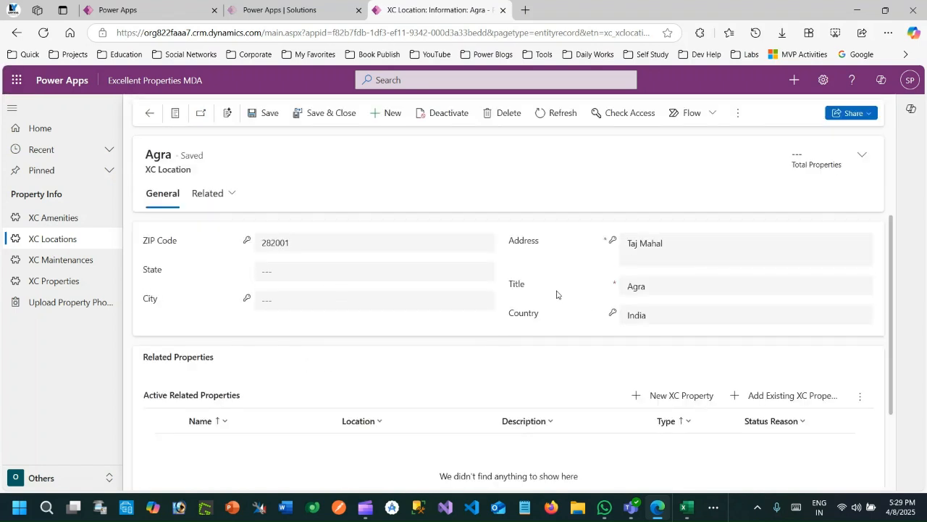
drag(647, 287, 620, 289)
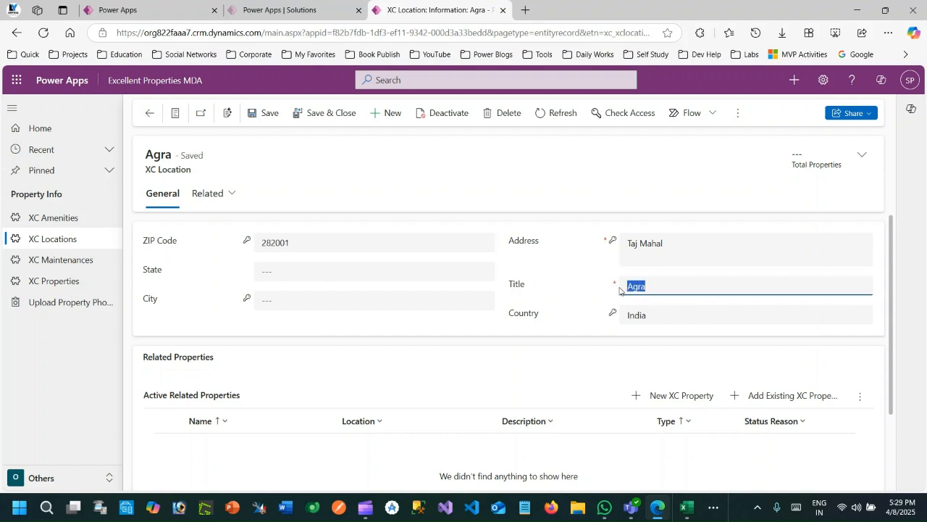
click(538, 293)
click(619, 290)
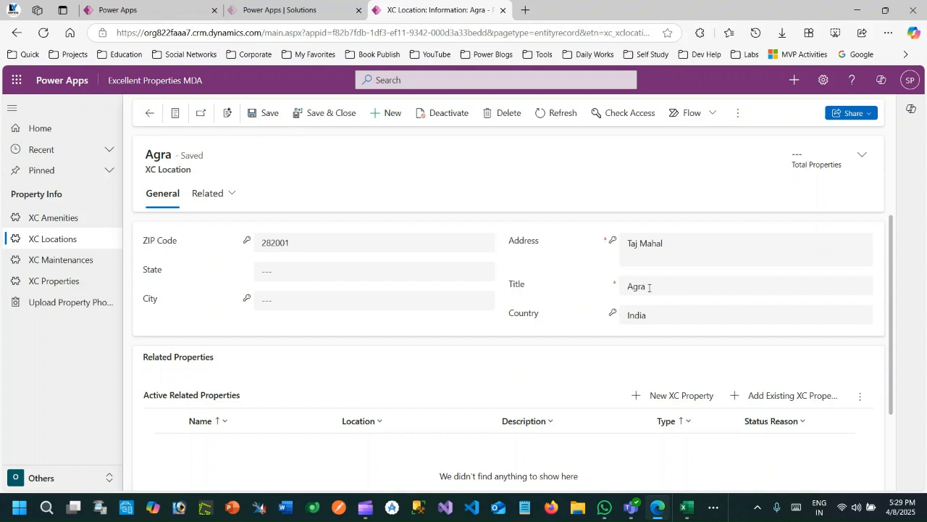
click(553, 292)
drag(511, 284, 539, 287)
click(574, 279)
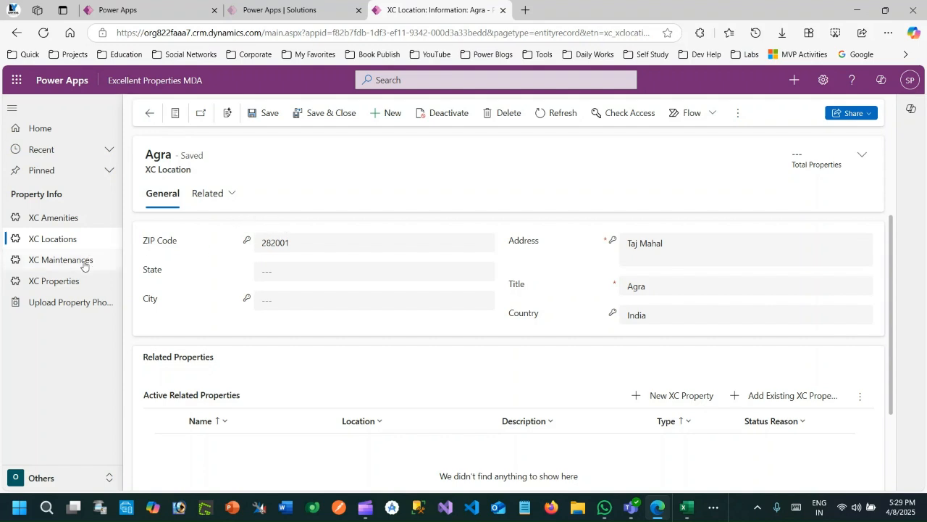
- Start a new XC Property record, pick Agra from the recent locations as its Location, and clear the lookup again
click(66, 282)
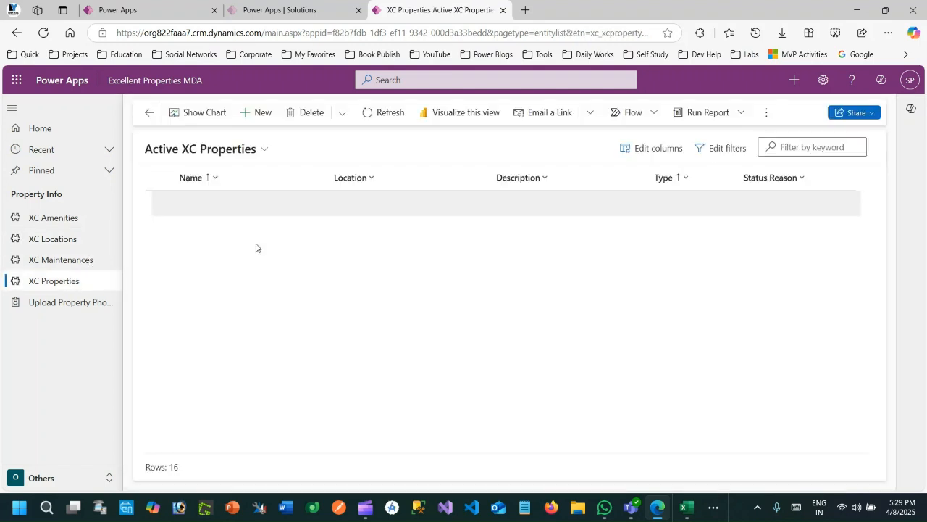
click(263, 113)
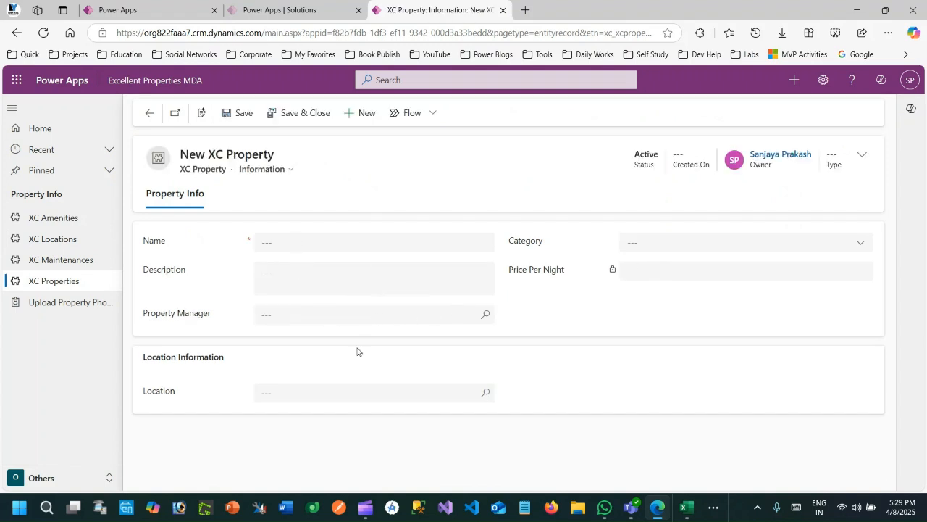
click(413, 396)
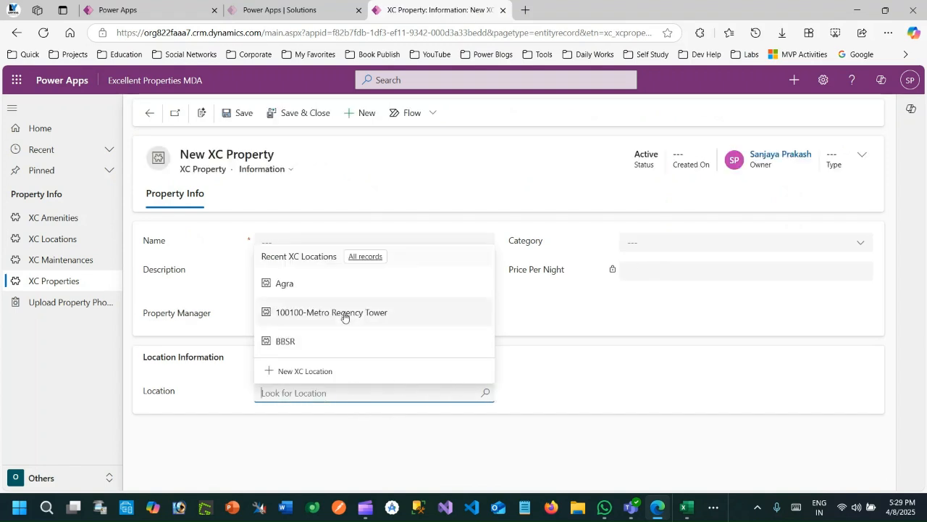
click(305, 288)
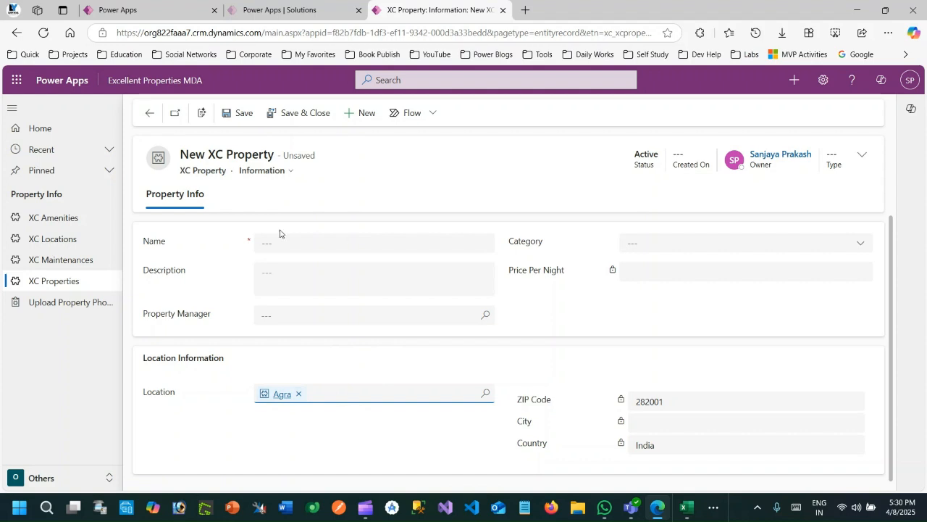
click(299, 394)
- Switch to the props workbook in Excel and review the Name, DESC and Location columns with their two data rows
click(686, 509)
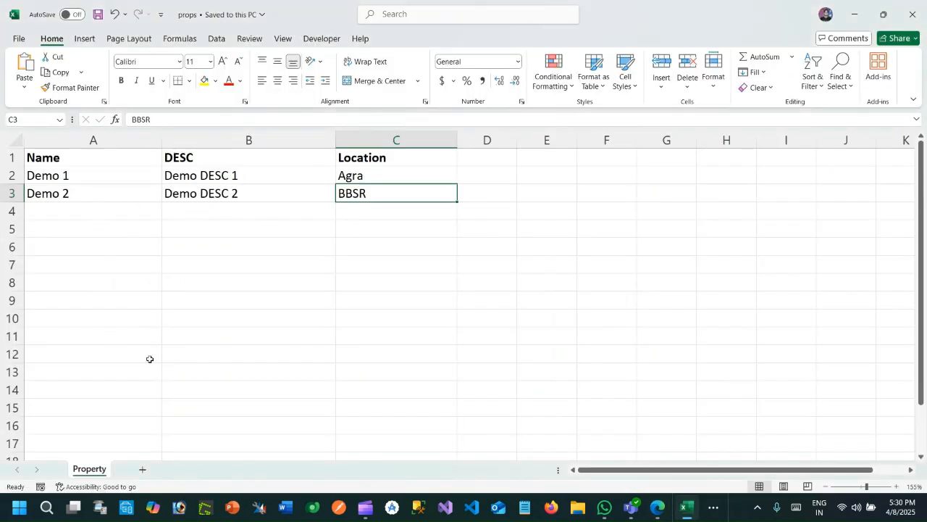
drag(79, 158, 83, 191)
drag(220, 162, 225, 198)
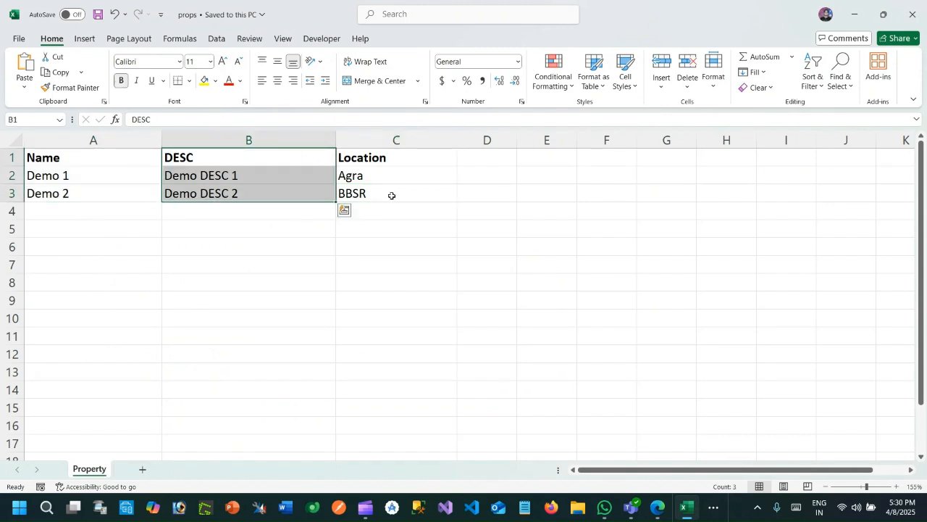
drag(370, 160, 373, 195)
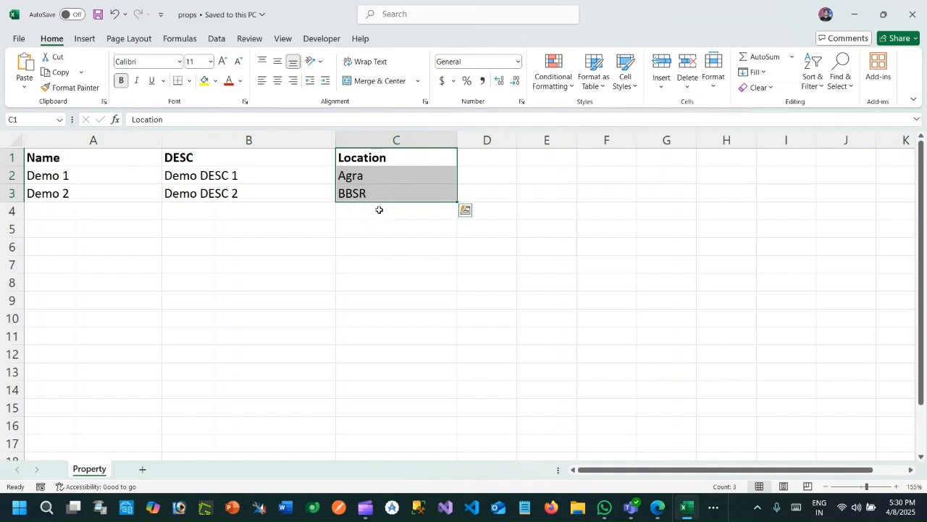
click(379, 207)
click(362, 175)
drag(362, 176, 368, 193)
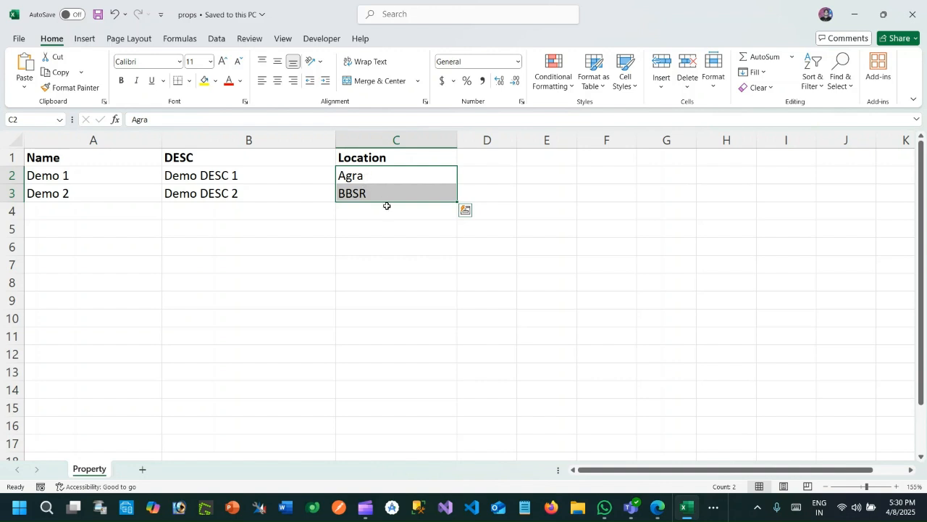
- Return to the new XC Property form, choose Agra from the full location list, and remove it from the Location lookup
click(856, 16)
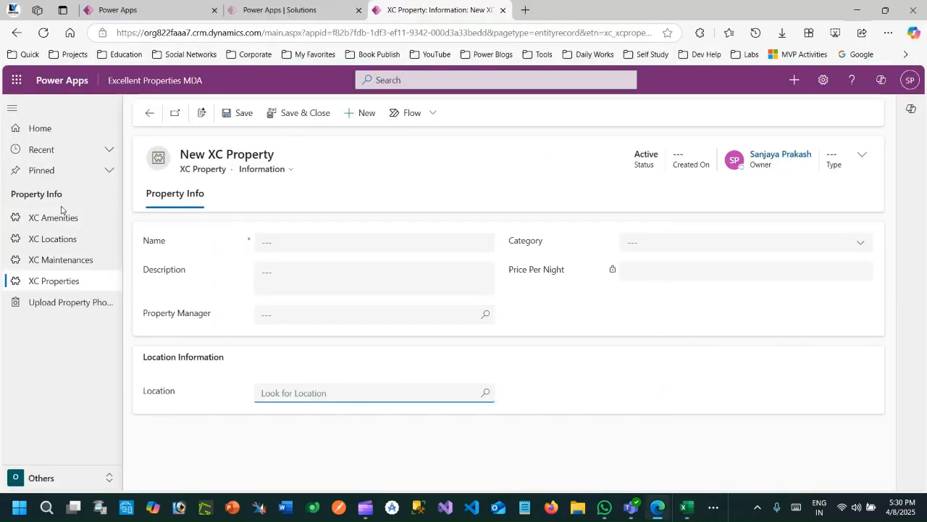
click(485, 395)
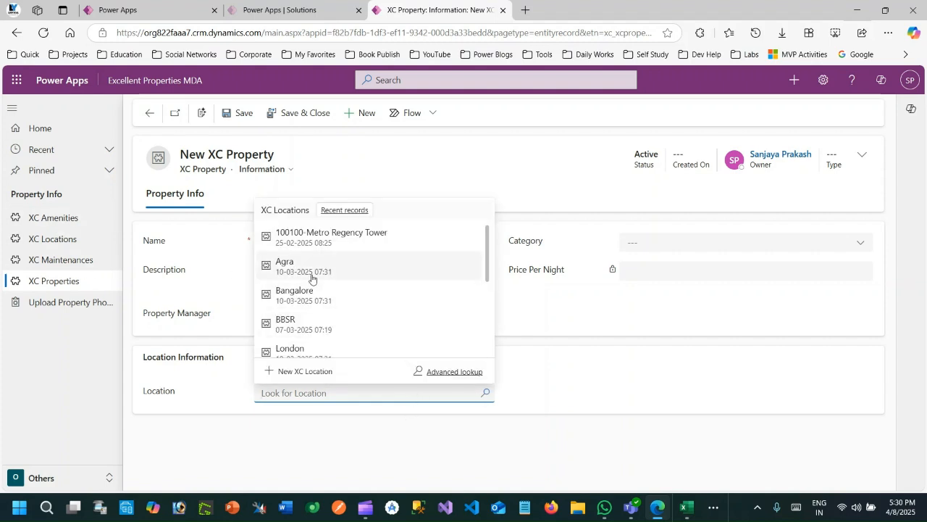
click(314, 276)
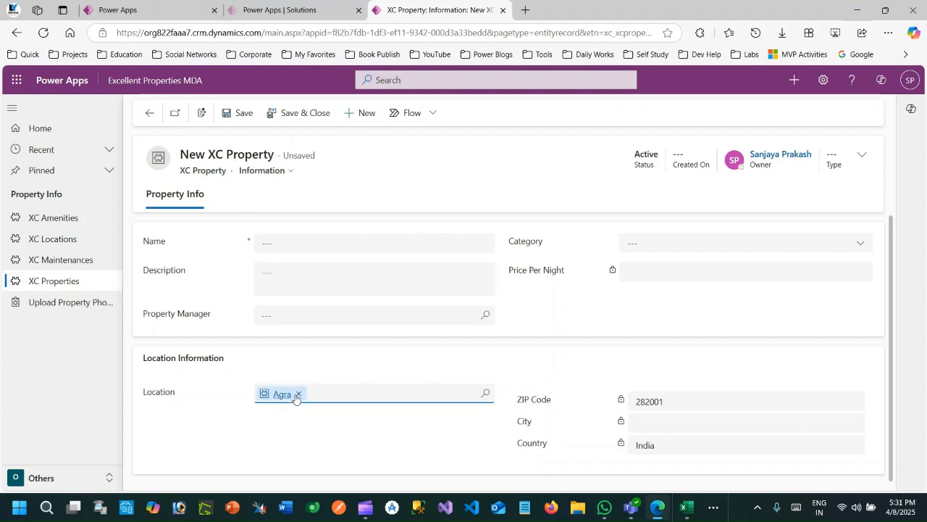
click(297, 394)
- Open the Excellent Properties Master Solution, search its objects for Location, and show the keys of the XC Location table
click(276, 11)
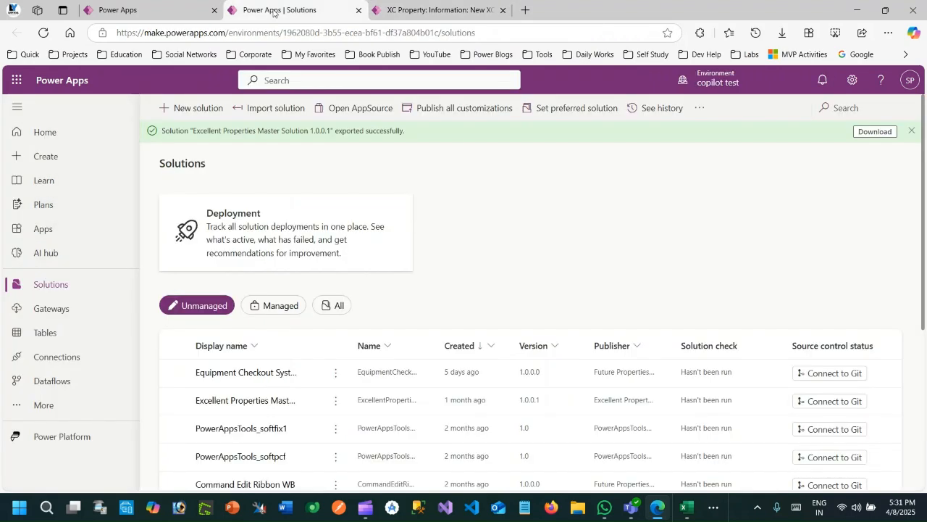
click(235, 400)
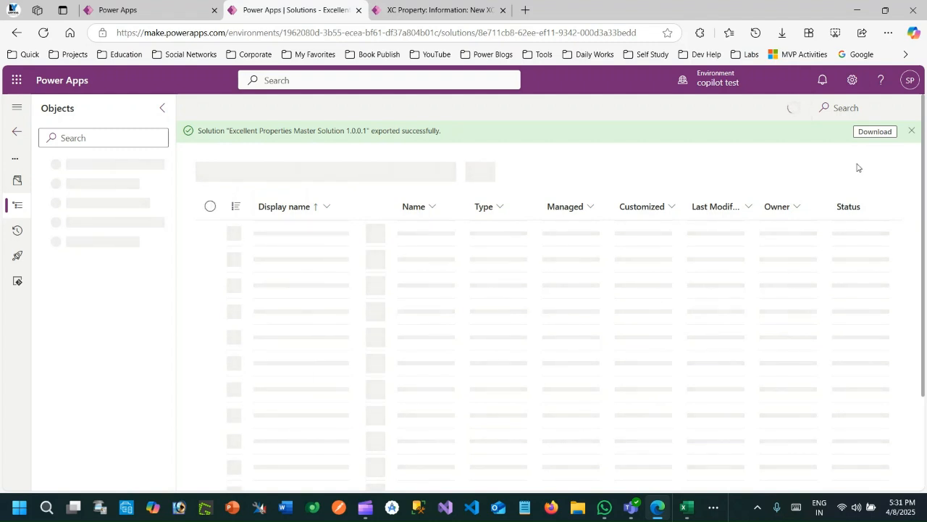
click(912, 130)
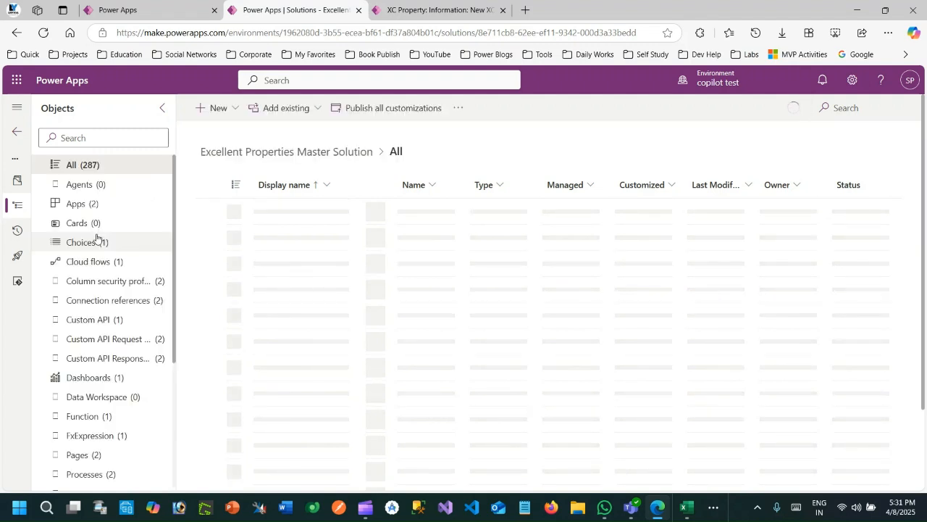
click(83, 138)
text(loca)
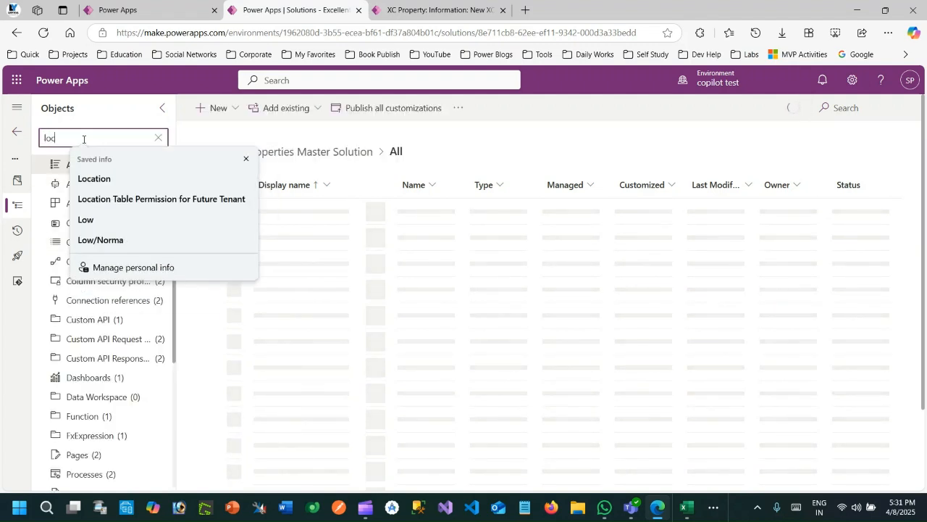
click(95, 178)
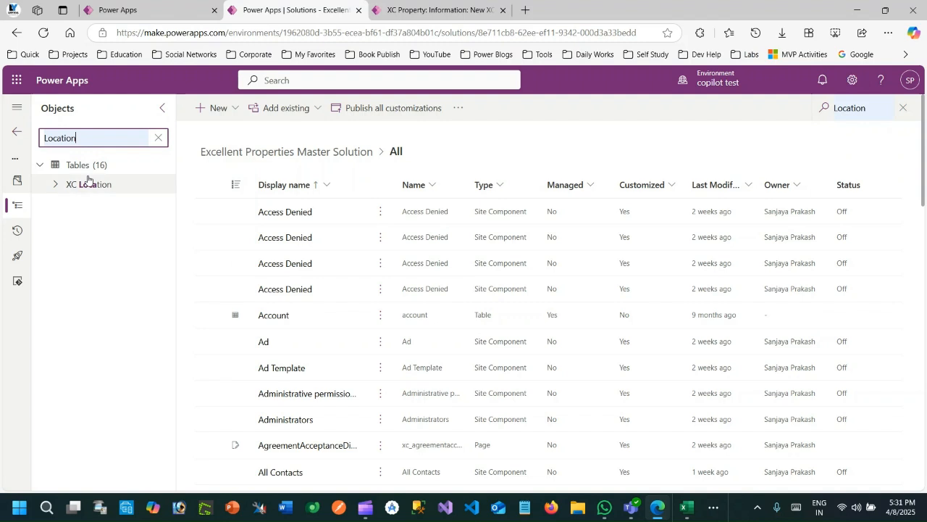
click(54, 184)
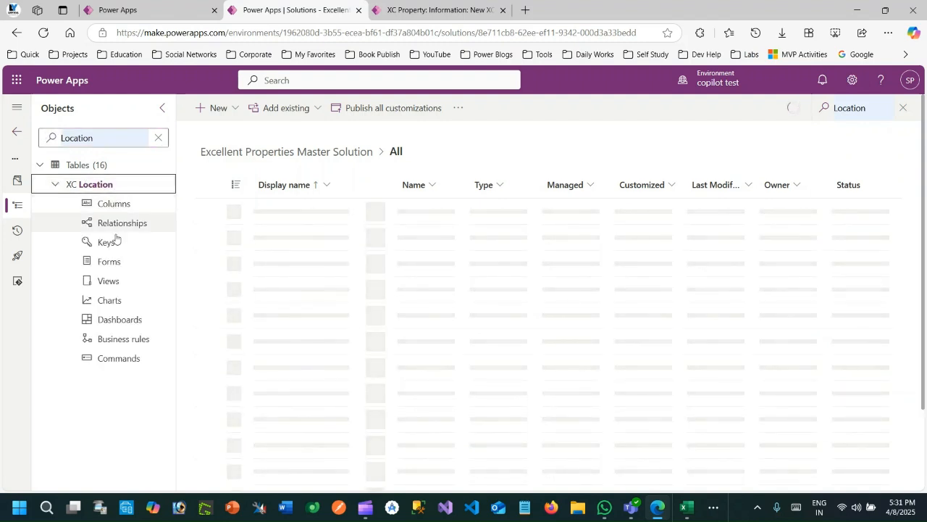
click(117, 243)
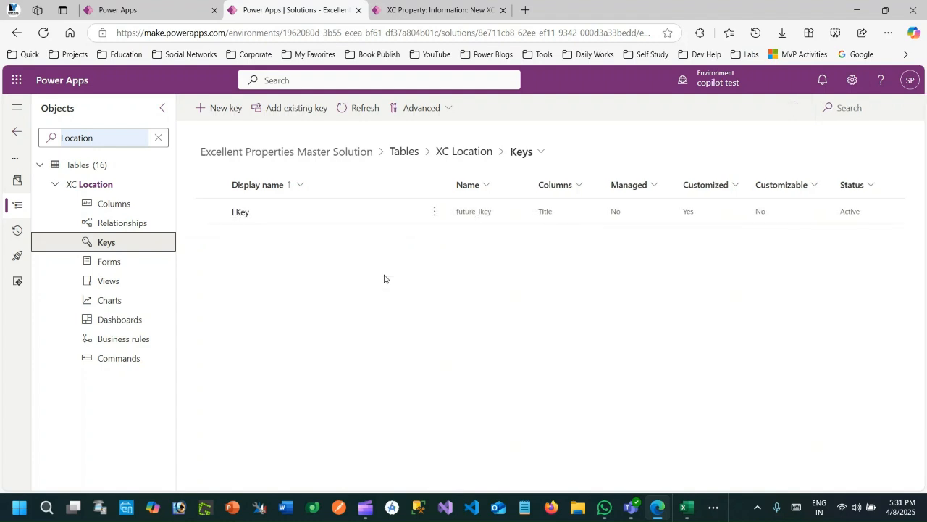
- Open the LKey key, check its display name and the columns it uses, and close its details
click(342, 210)
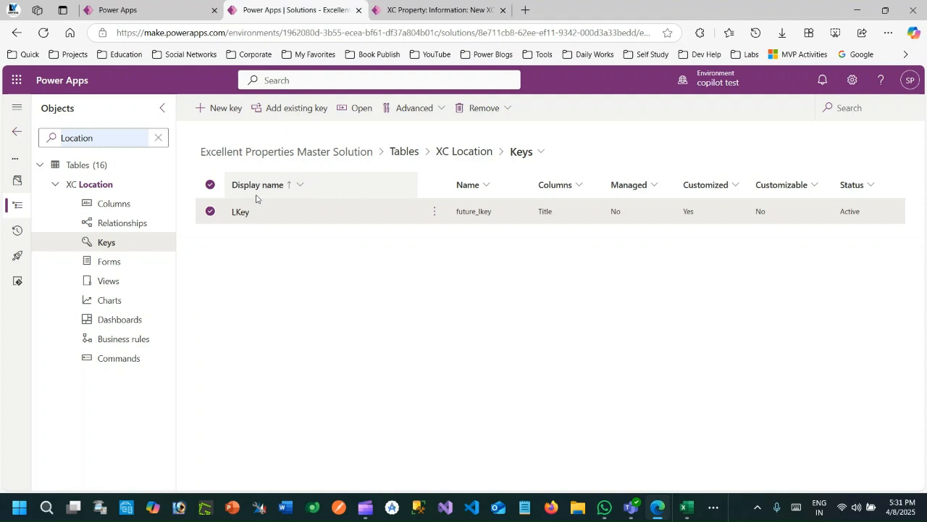
click(241, 211)
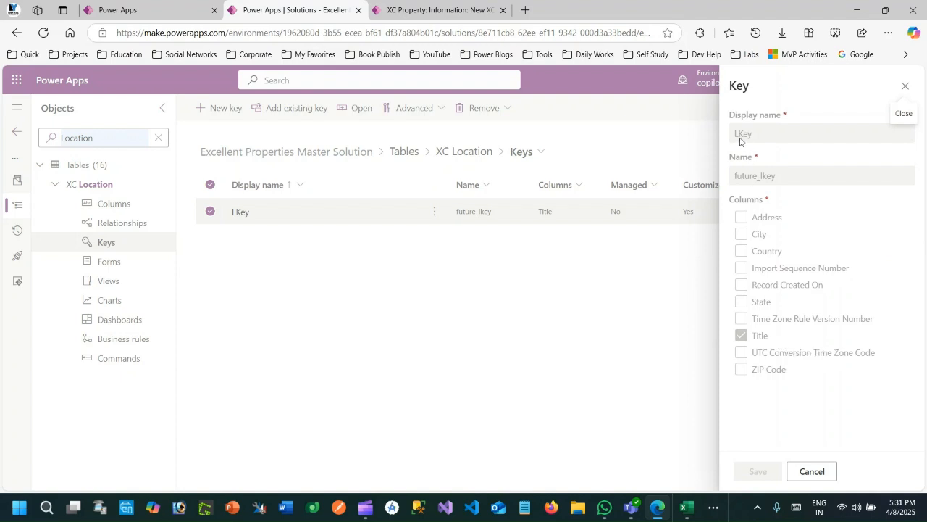
drag(737, 135, 757, 136)
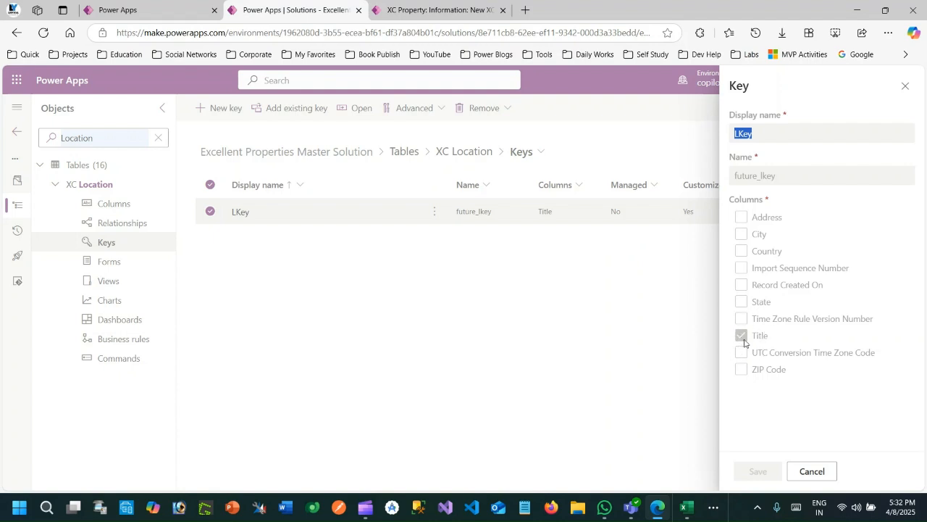
click(906, 86)
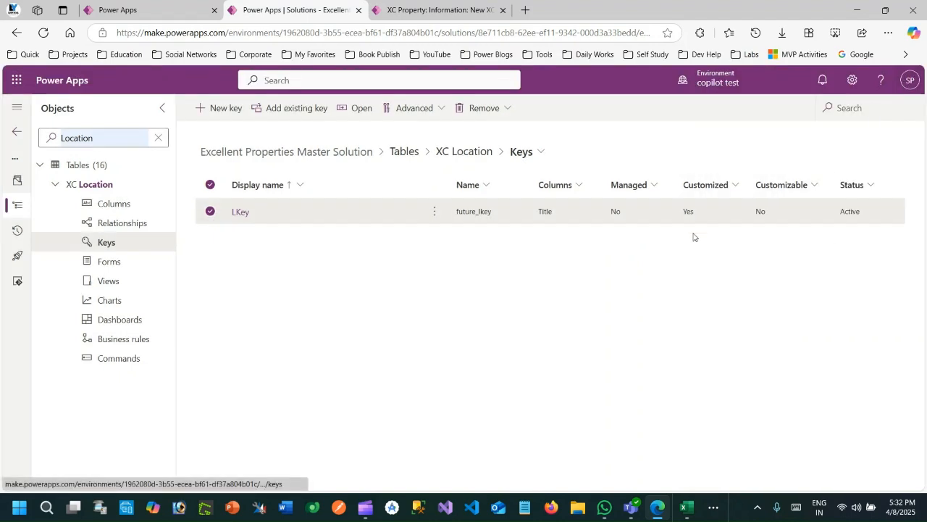
- Switch back to the Excel workbook and examine the Location values alongside the empty column beside them
click(685, 507)
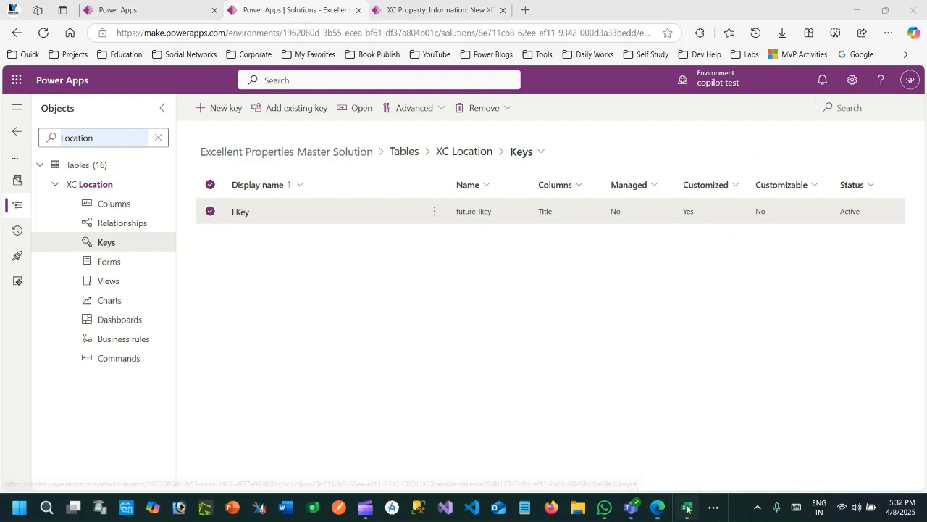
click(384, 152)
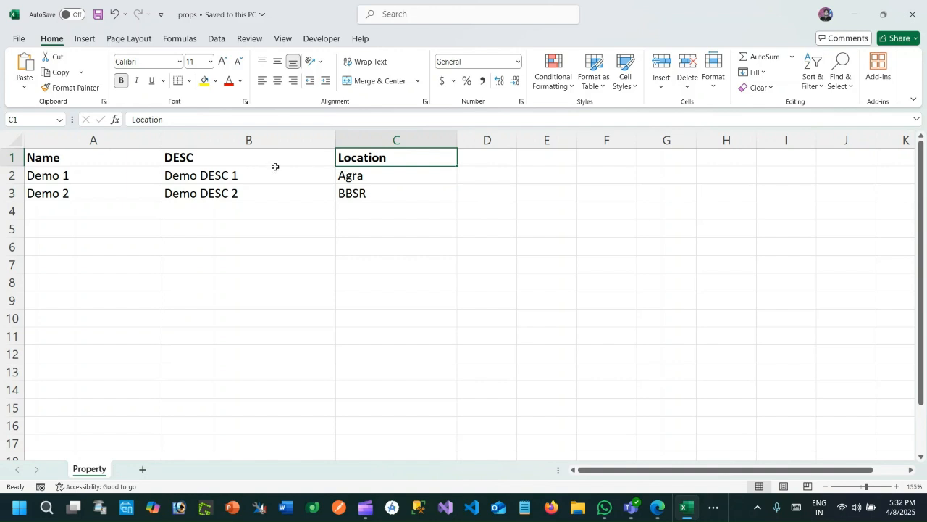
drag(361, 178, 362, 192)
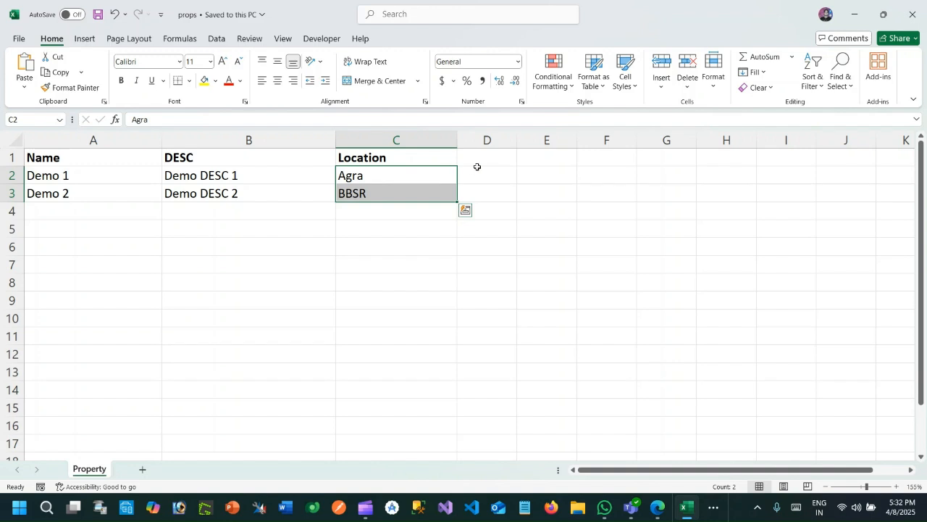
drag(474, 158, 476, 194)
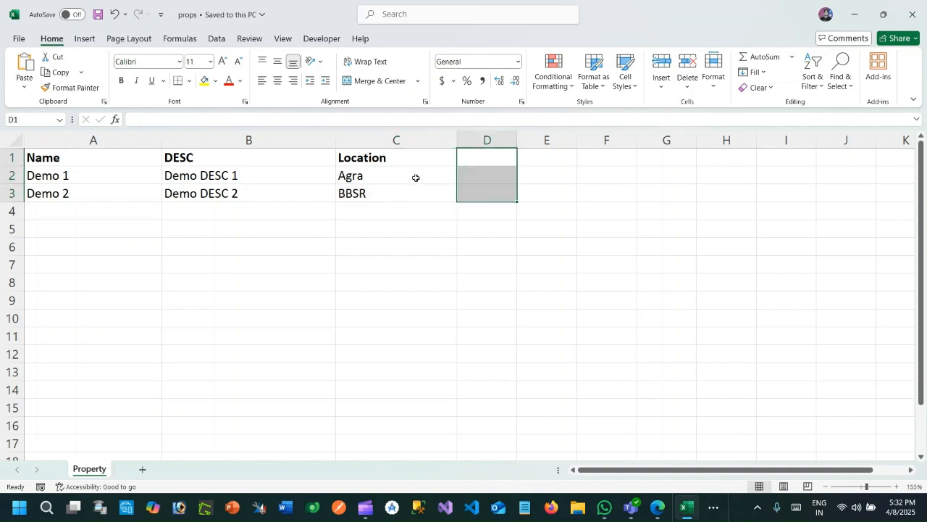
drag(402, 162, 471, 190)
click(460, 246)
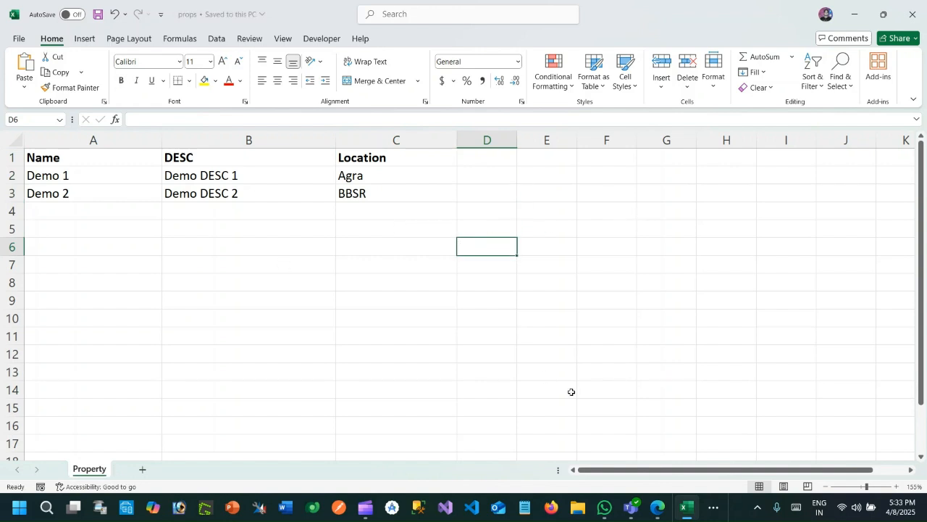
- Switch back to Power Apps in the browser and create a new dataflow named Property Flow
click(660, 514)
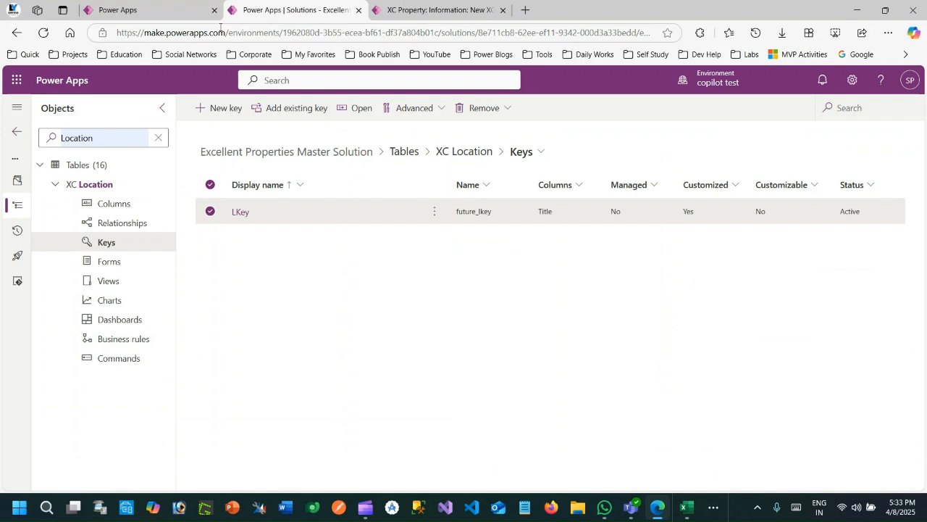
click(119, 10)
click(194, 108)
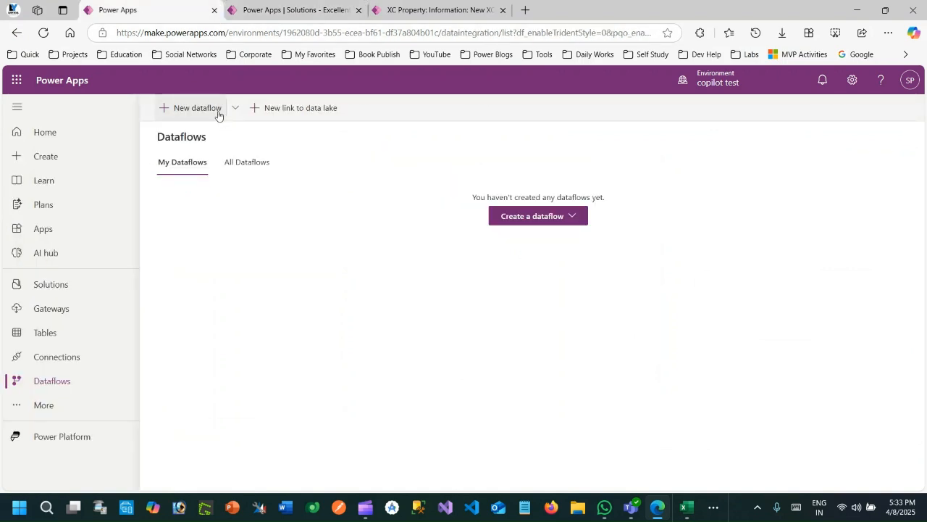
text(Pro)
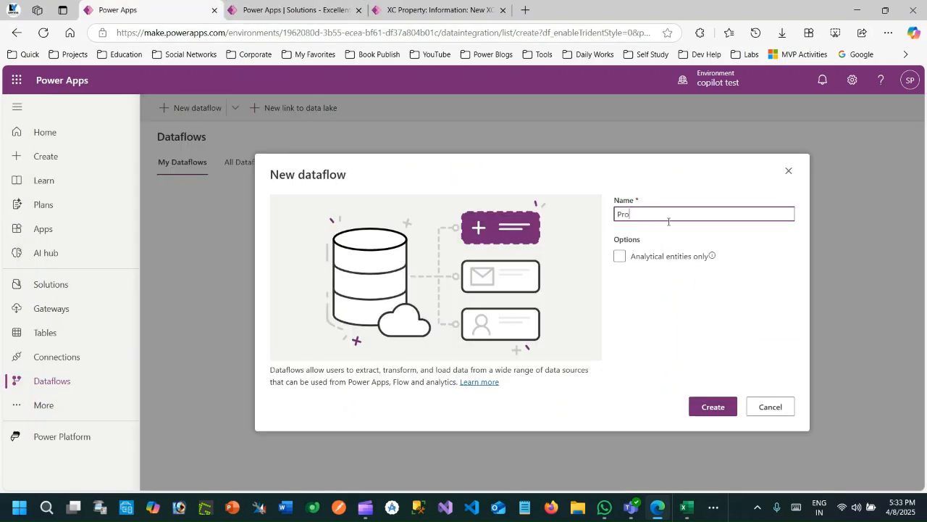
text(perty)
click(713, 406)
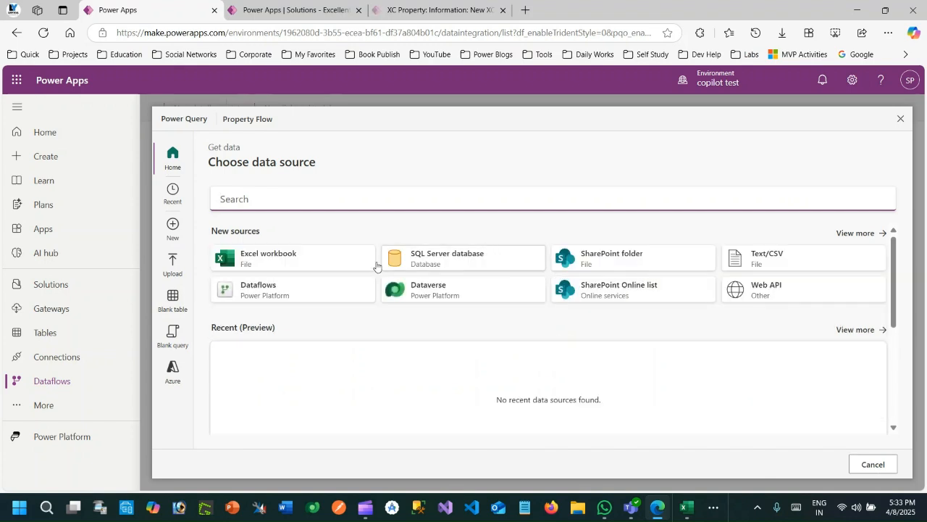
- Use an Excel workbook as the data source, upload props.xlsx, and connect to it
click(301, 261)
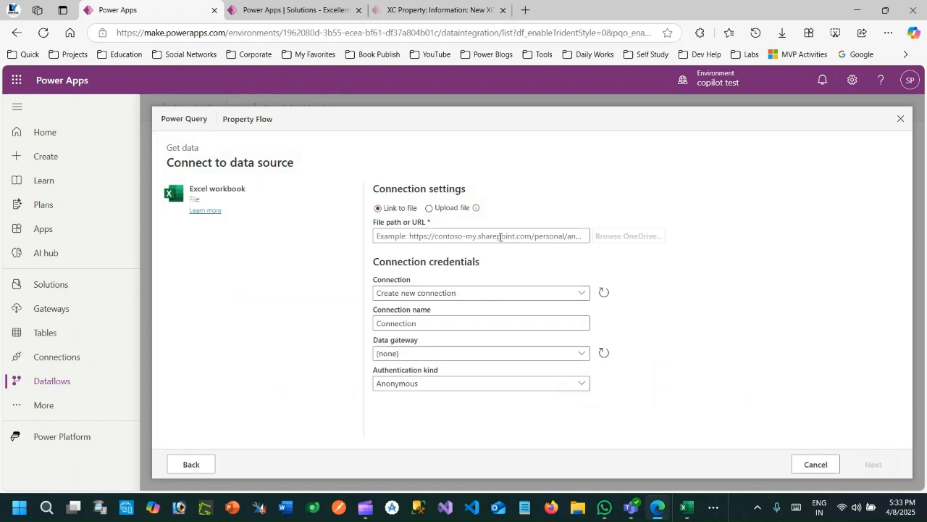
click(429, 208)
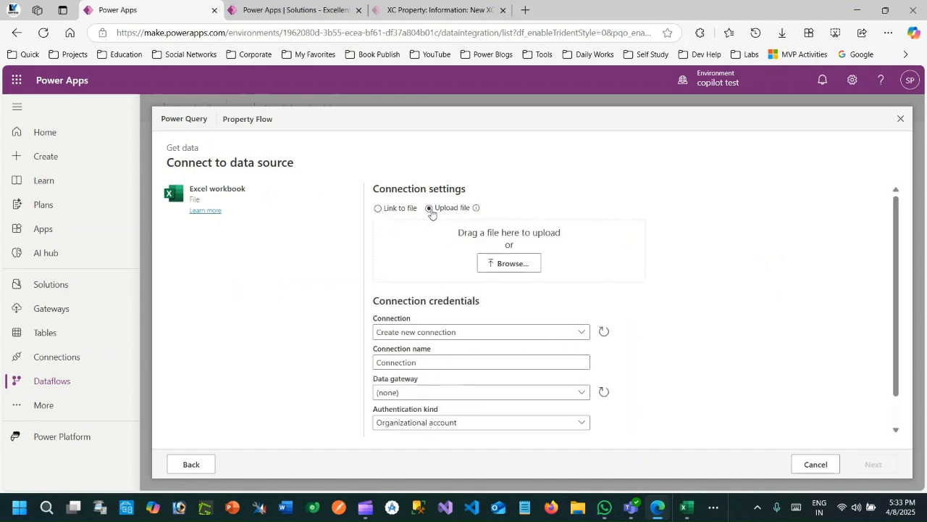
click(516, 270)
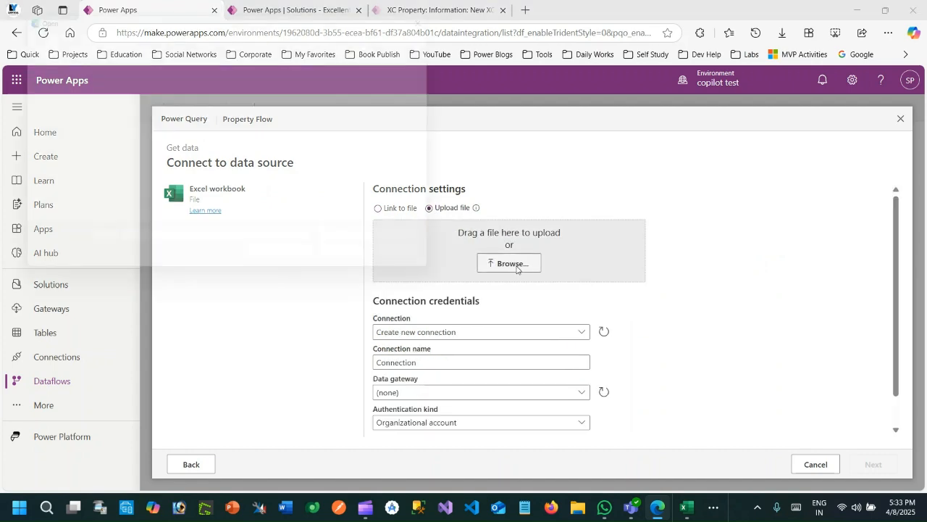
double_click(129, 96)
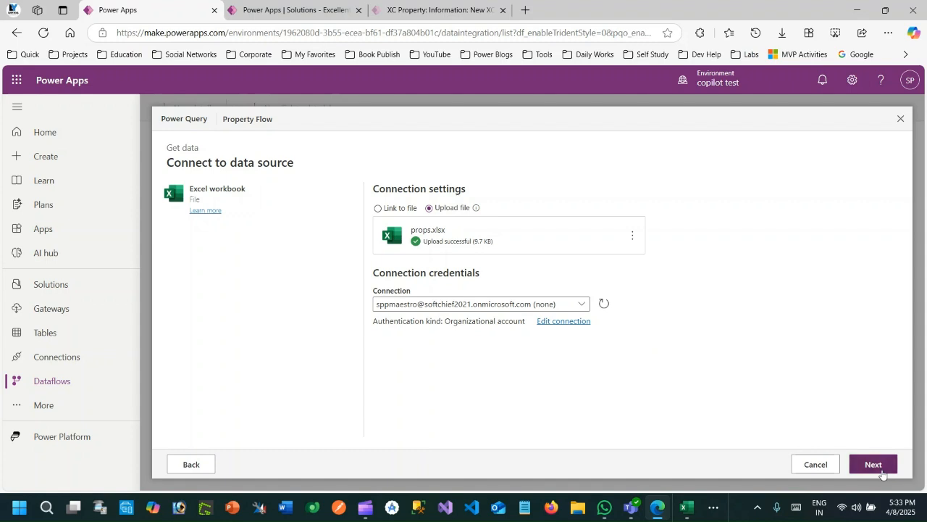
click(881, 471)
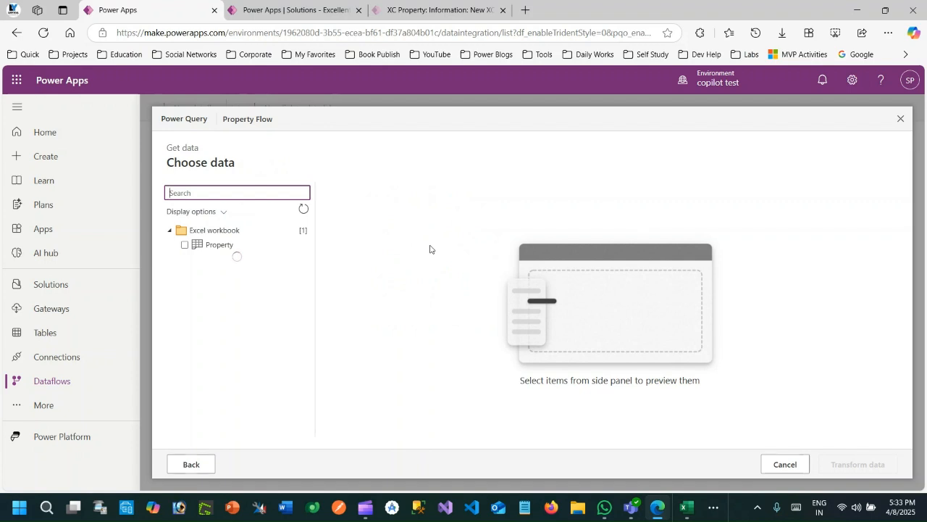
- Select the Property sheet, load it for transformation, and proceed to the destination settings
click(210, 246)
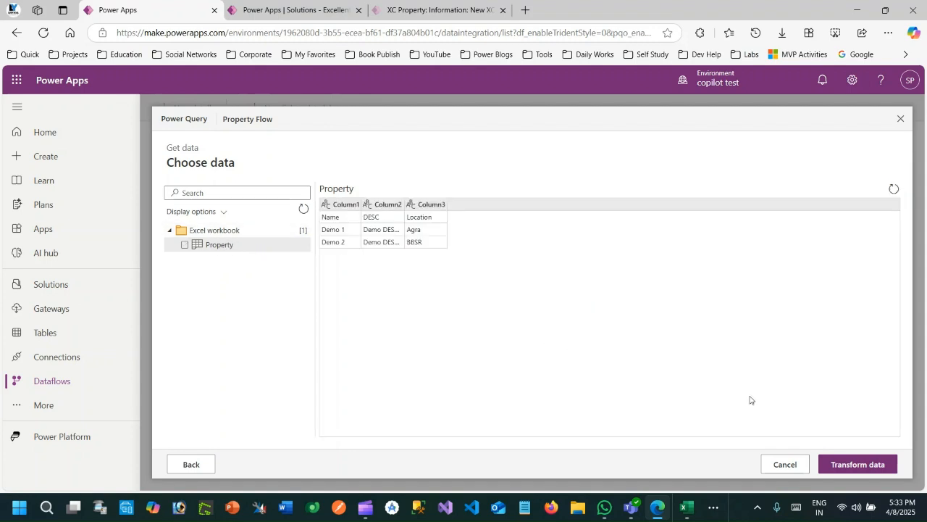
click(855, 464)
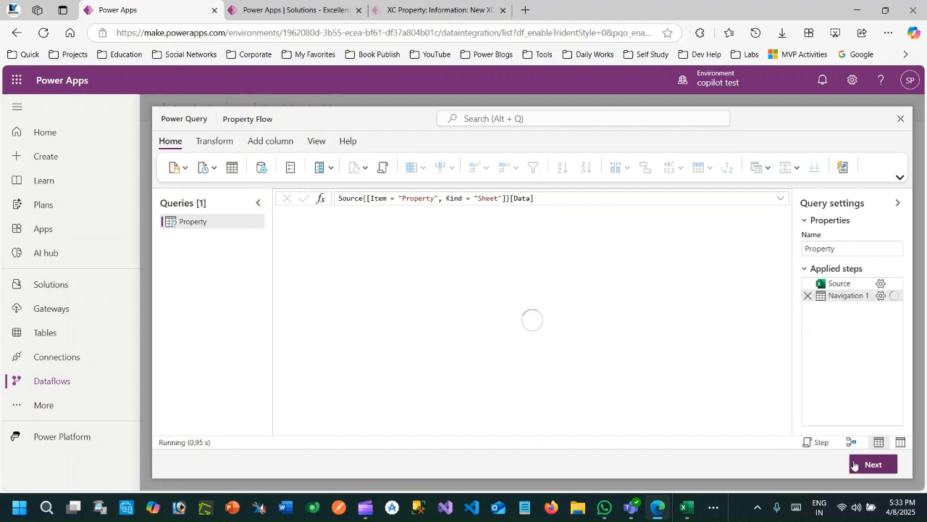
click(871, 465)
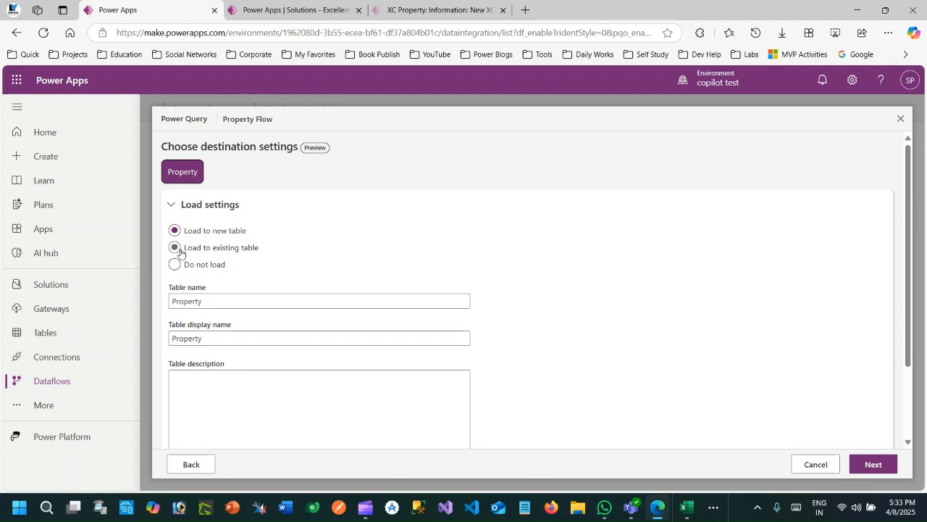
- Set the query to load to the existing table xc_XCProperty and collapse the load settings
click(174, 248)
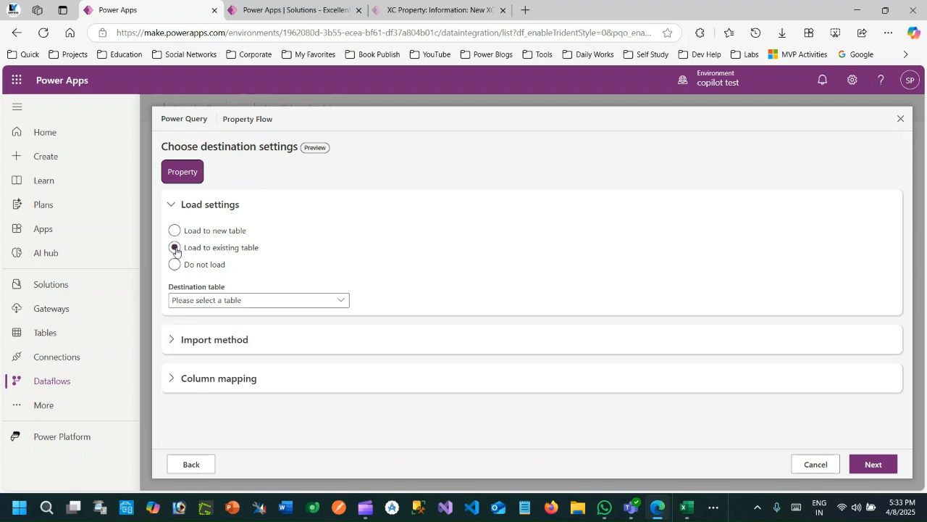
click(259, 308)
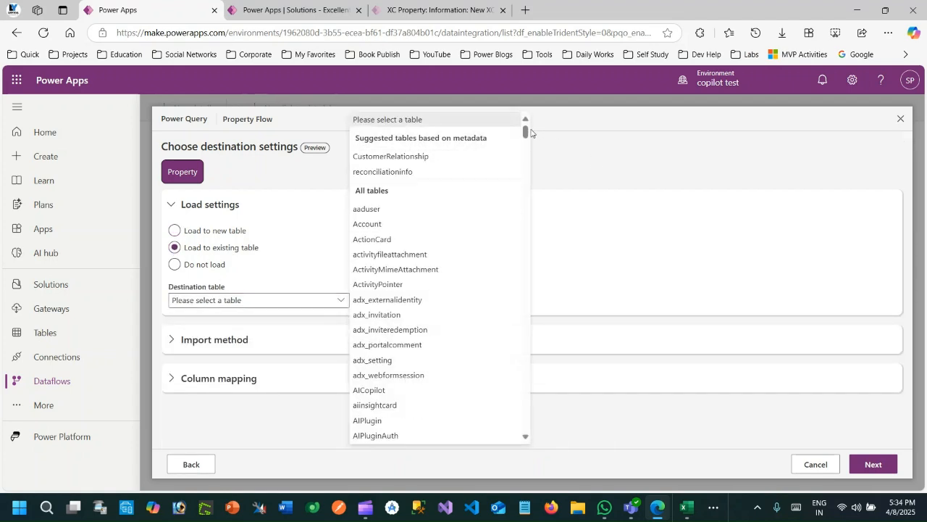
drag(526, 132, 526, 426)
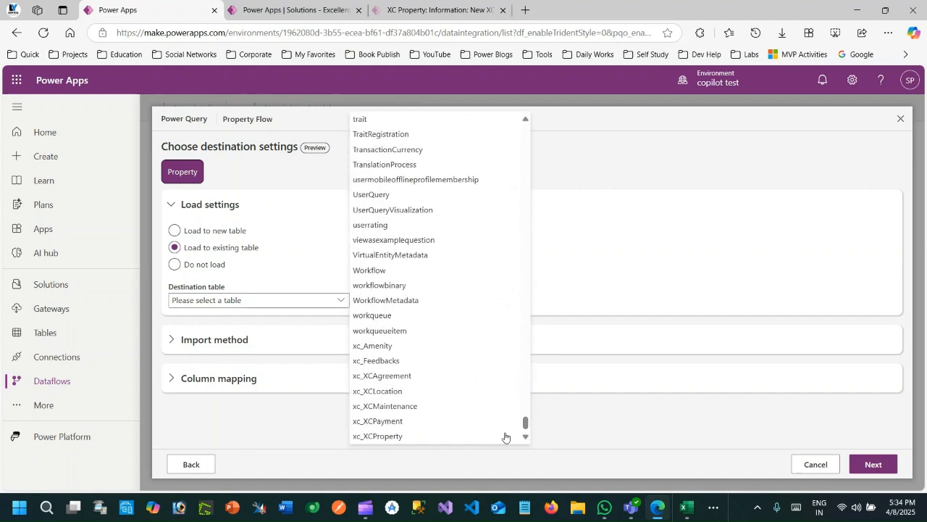
click(377, 436)
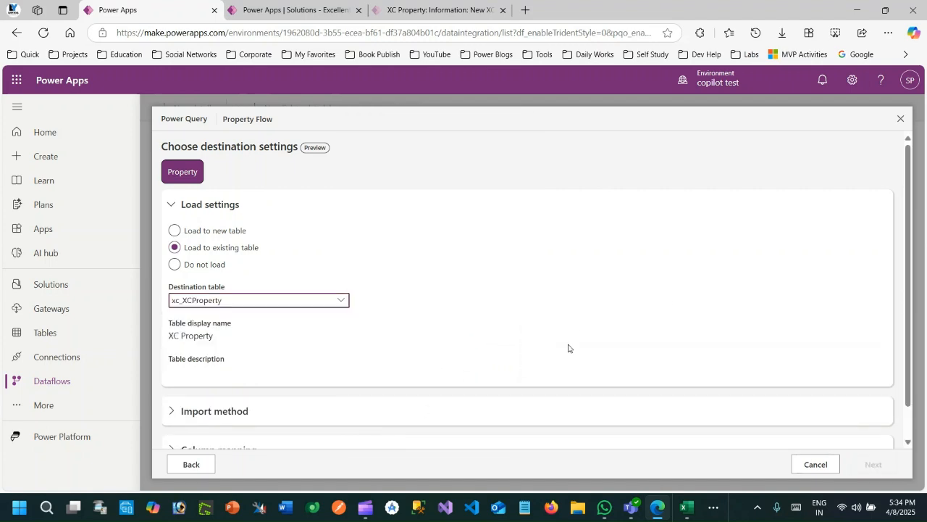
click(167, 206)
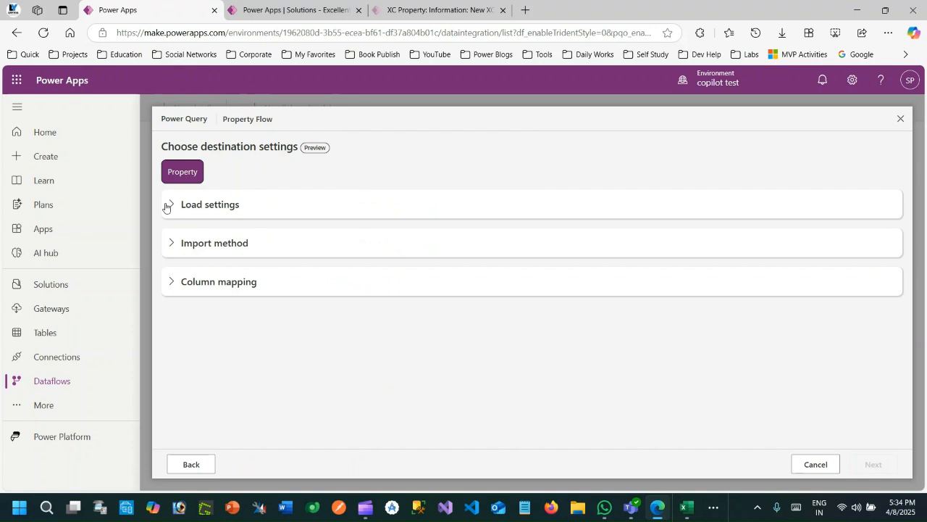
- Show the import methods, try Merge, and set the method back to Append
click(188, 245)
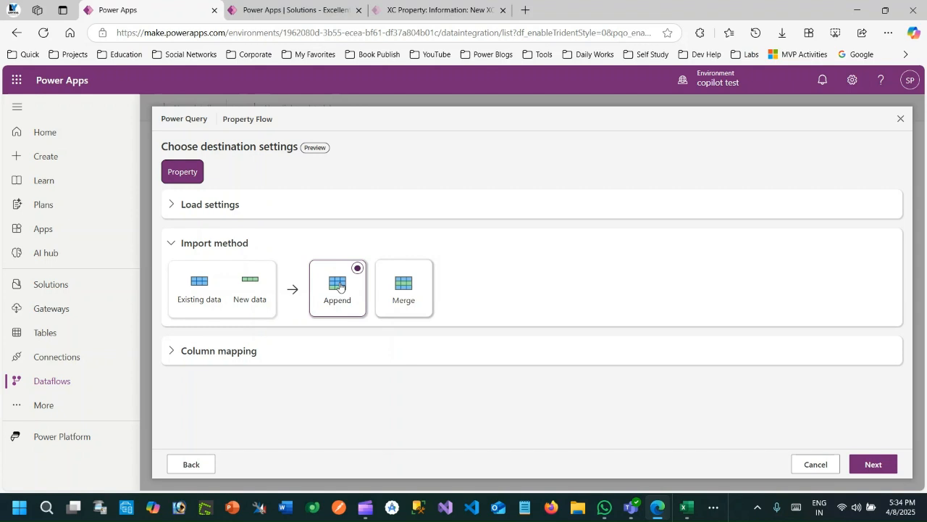
click(417, 289)
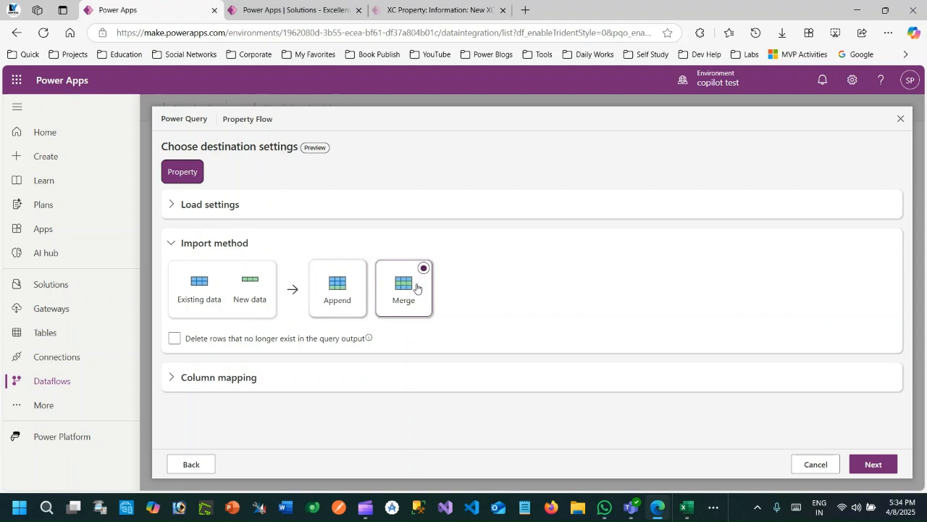
click(319, 293)
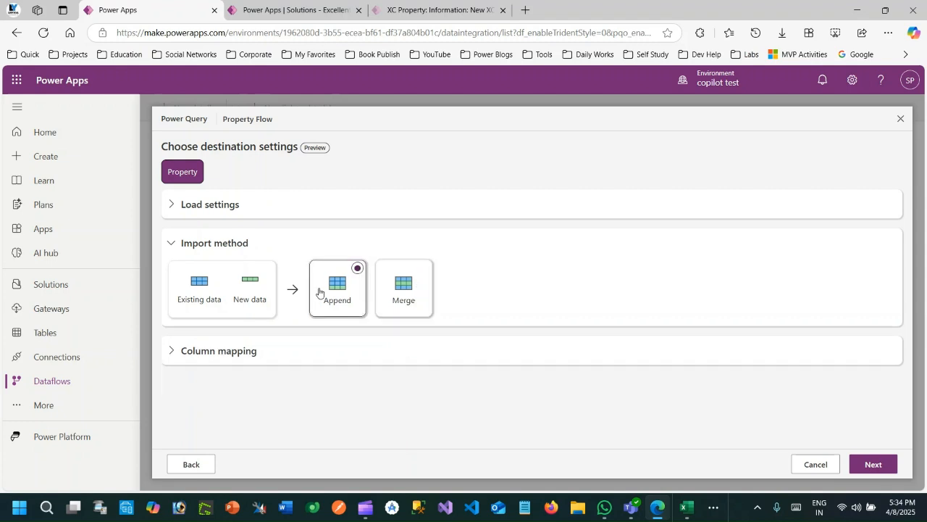
- In the column mapping, map Column1 to xc_Name and Column2 to xc_Description
click(222, 351)
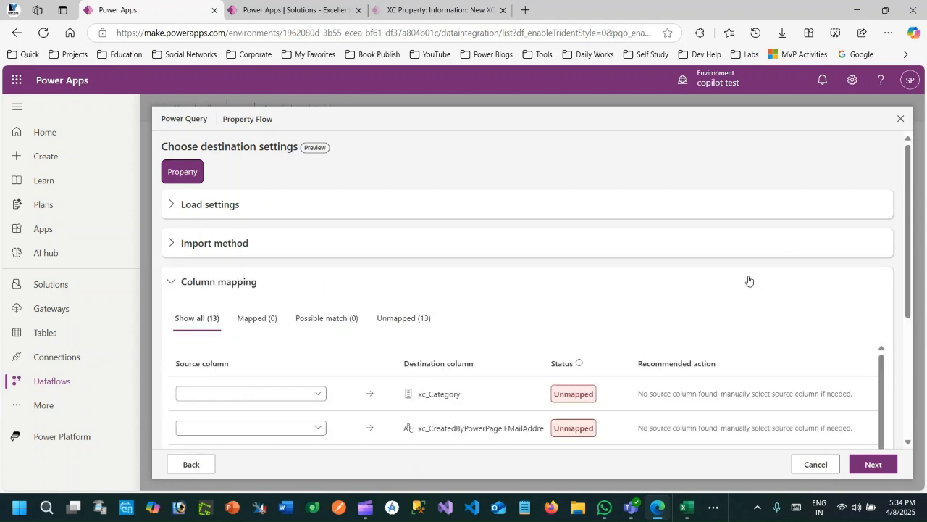
scroll(905, 177, down, 3)
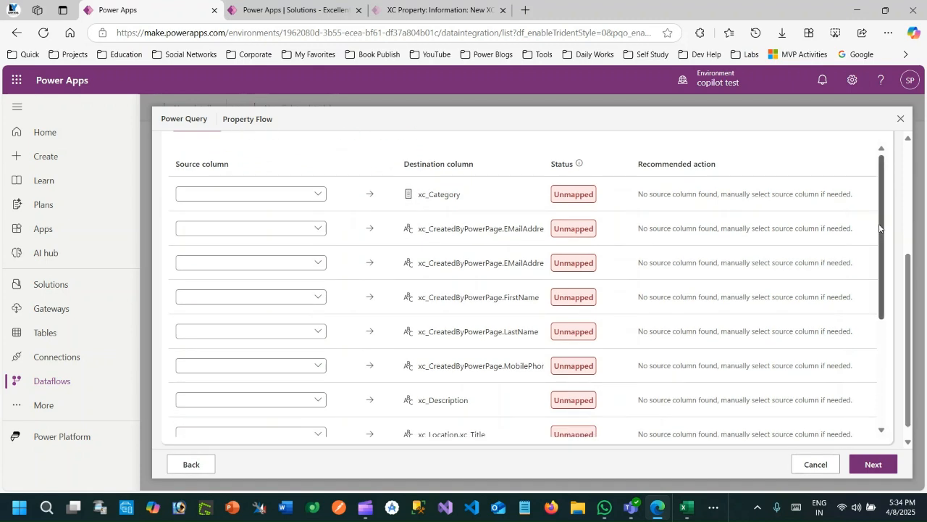
scroll(883, 244, up, 1)
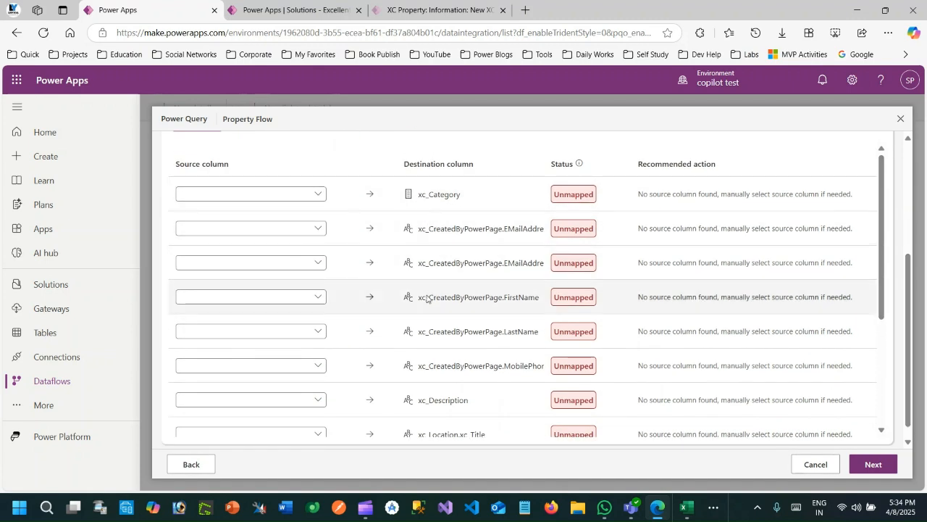
scroll(890, 277, down, 2)
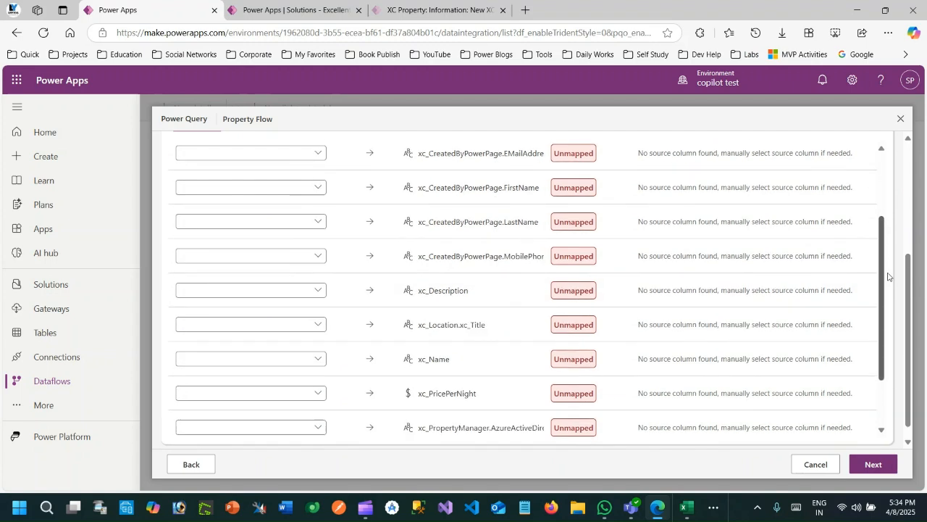
scroll(890, 297, down, 2)
click(306, 282)
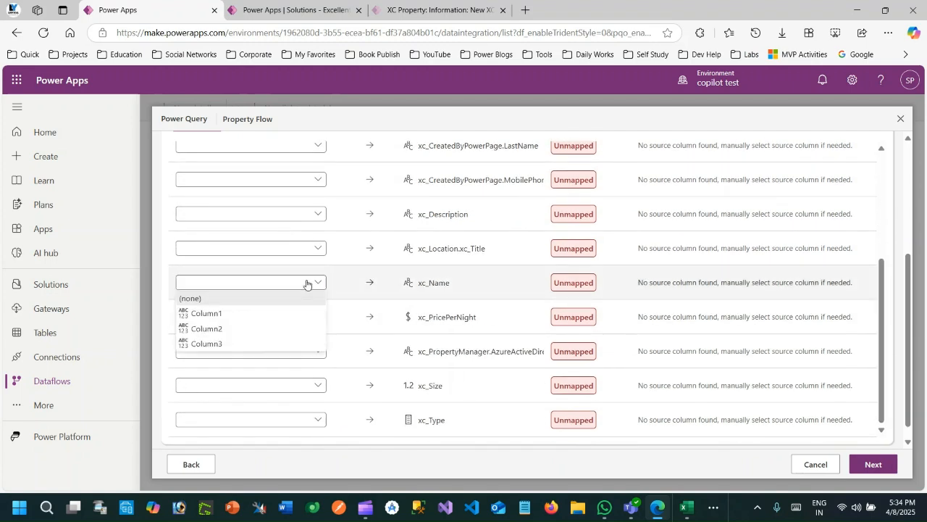
click(221, 315)
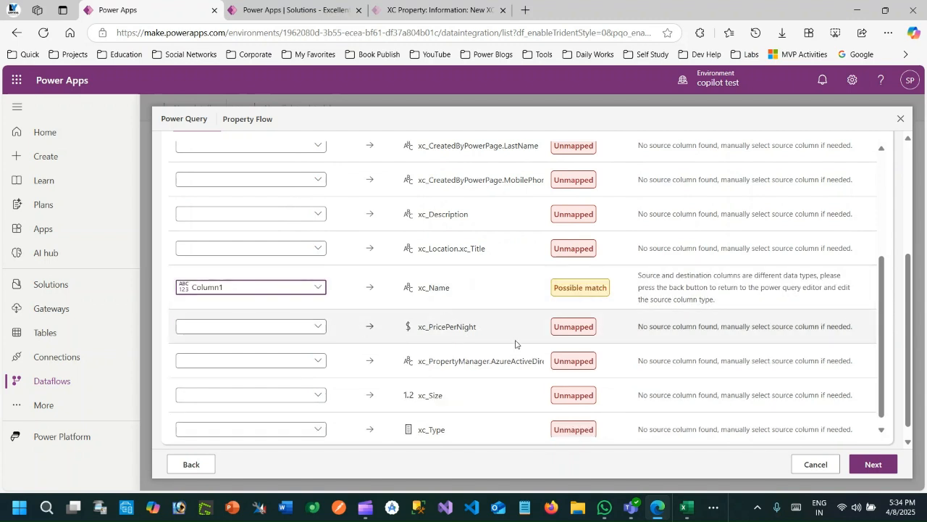
scroll(880, 314, up, 2)
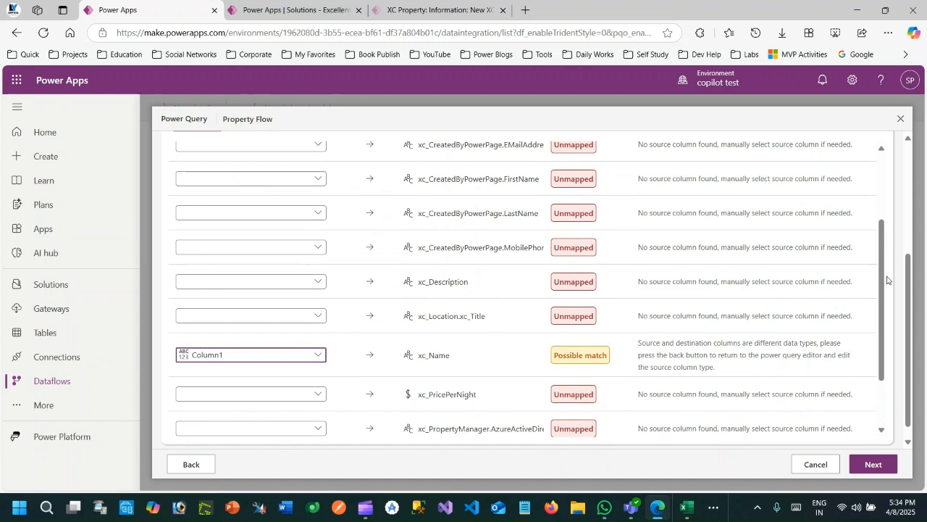
click(320, 284)
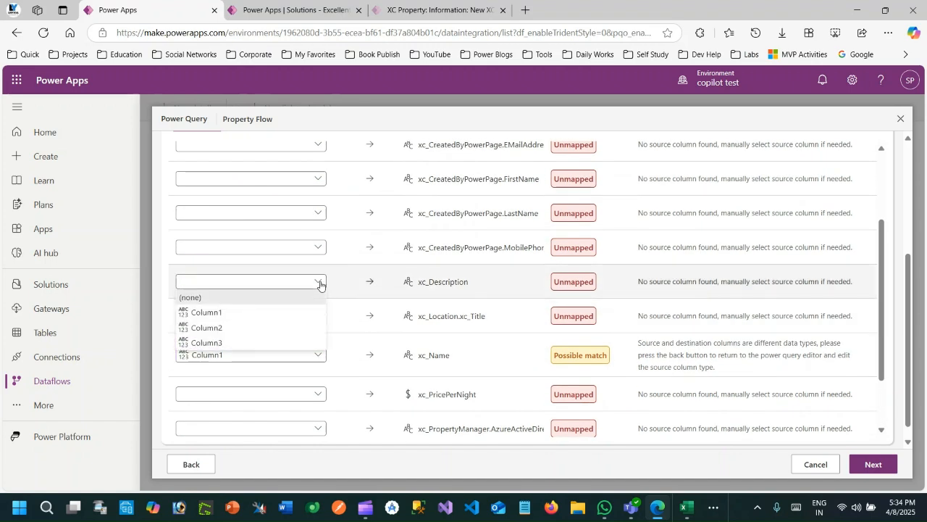
click(257, 330)
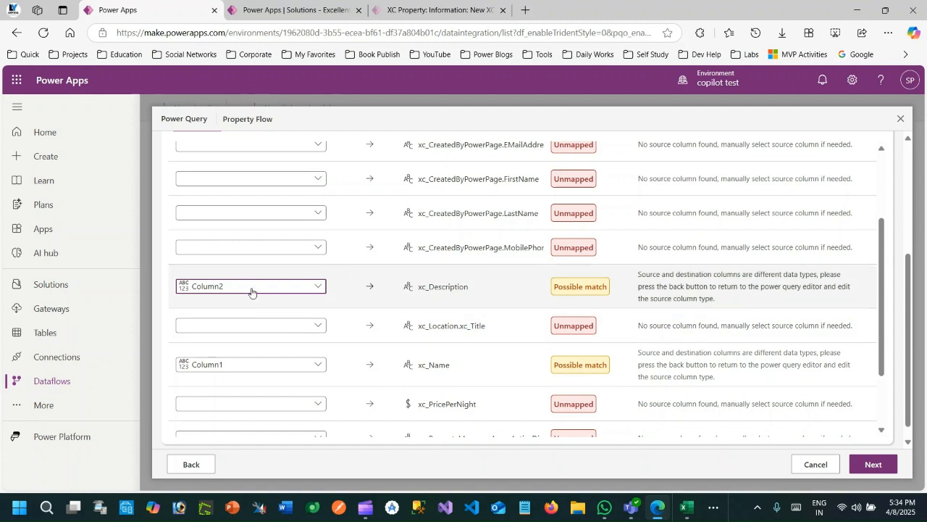
- Switch to the Excel workbook, convert the Name, DESC and Location data into a table with a header row, and return to the dataflow
click(684, 507)
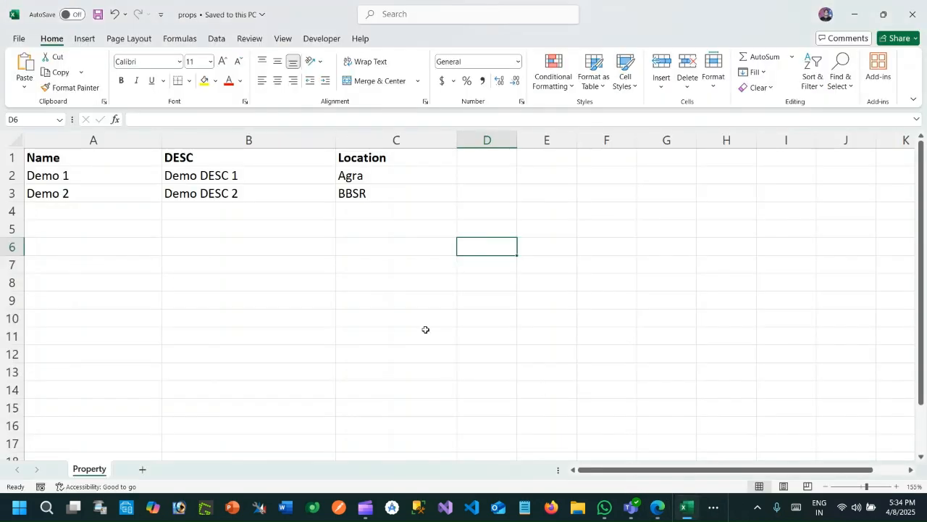
click(58, 160)
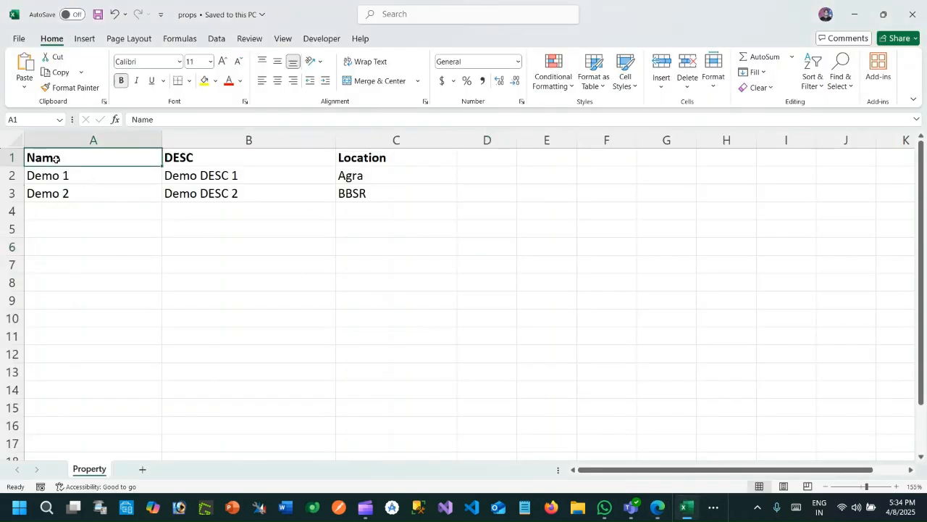
click(85, 38)
click(113, 73)
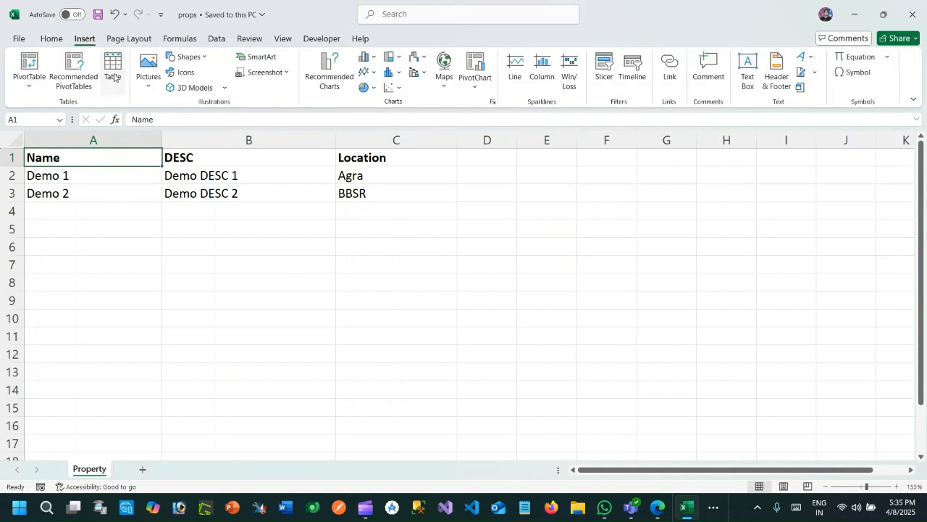
click(706, 371)
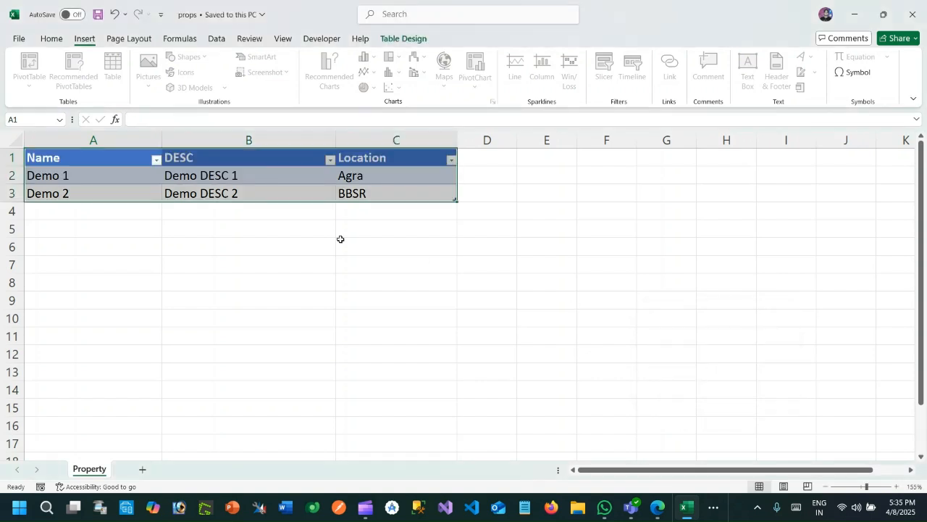
click(60, 161)
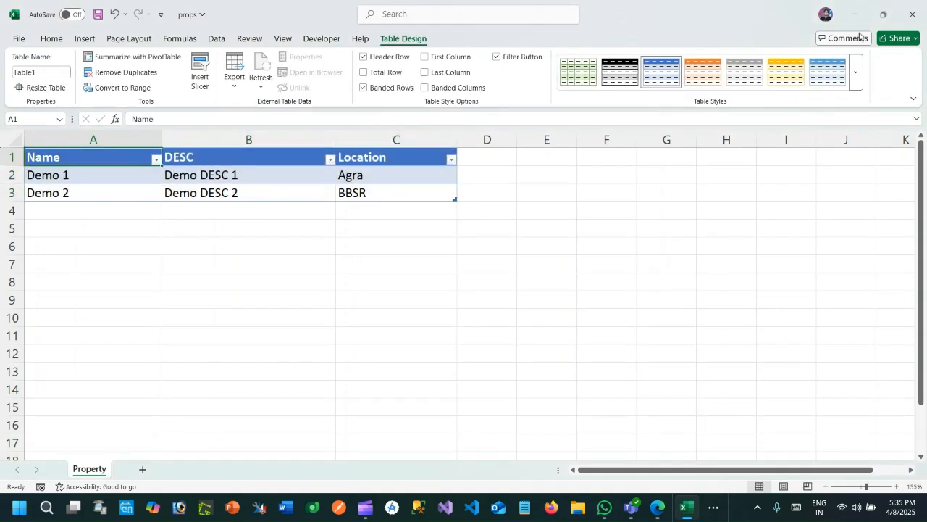
click(855, 15)
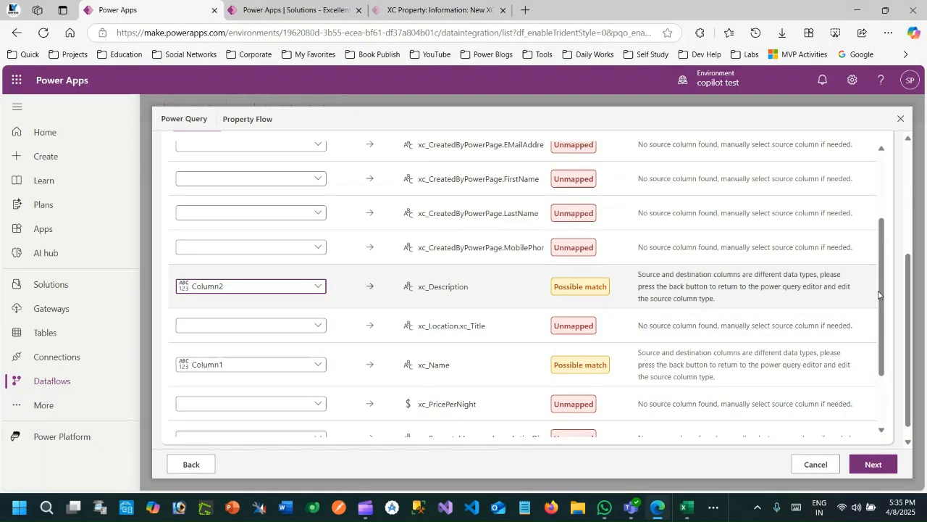
- In the column mapping, map Column3 to xc_Location.xc_Title and publish the Property Flow dataflow
drag(884, 321, 906, 207)
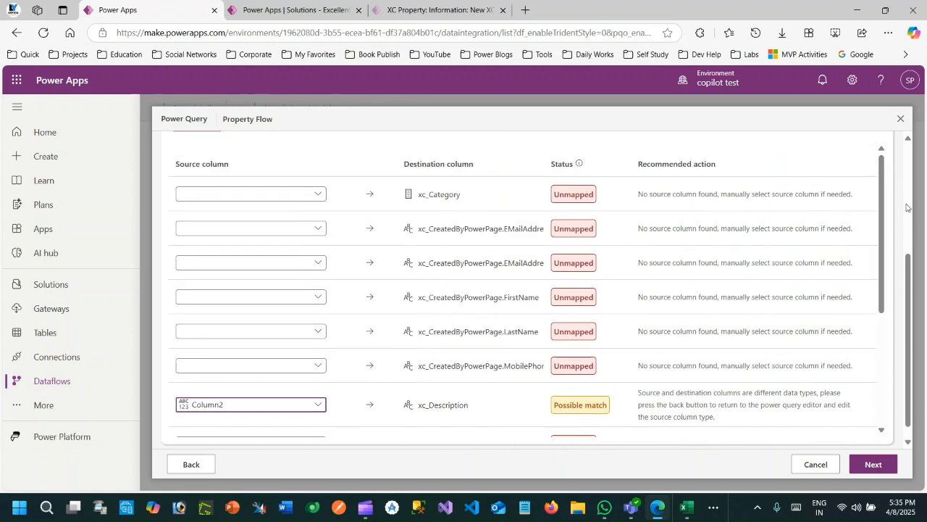
drag(909, 259, 923, 297)
drag(885, 264, 898, 363)
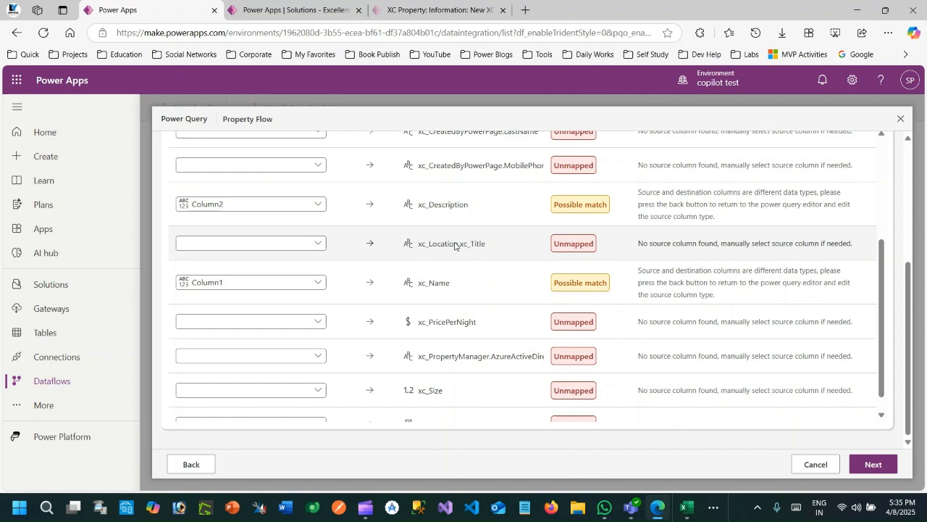
click(316, 244)
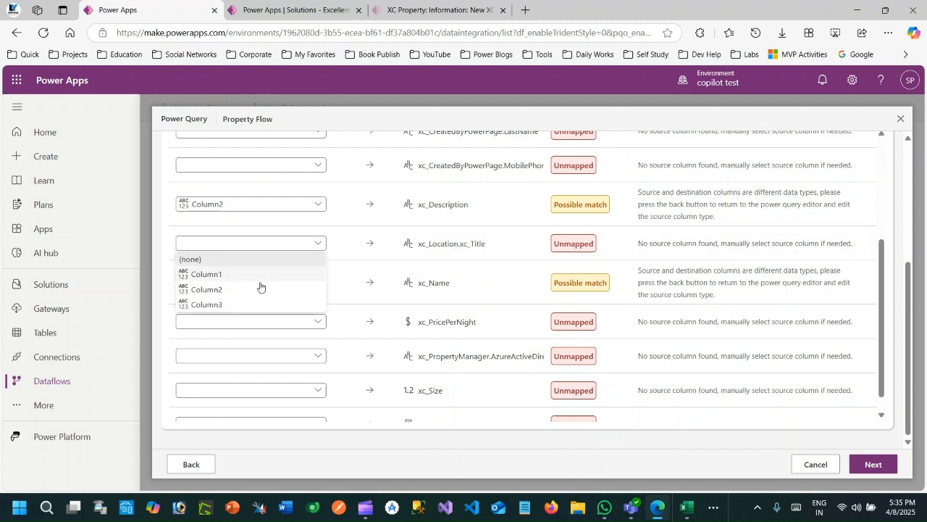
click(249, 304)
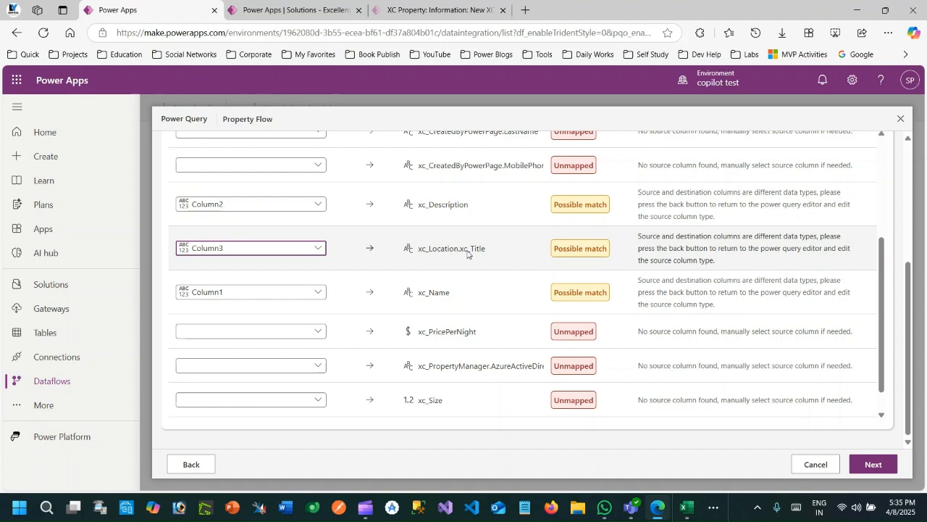
click(877, 465)
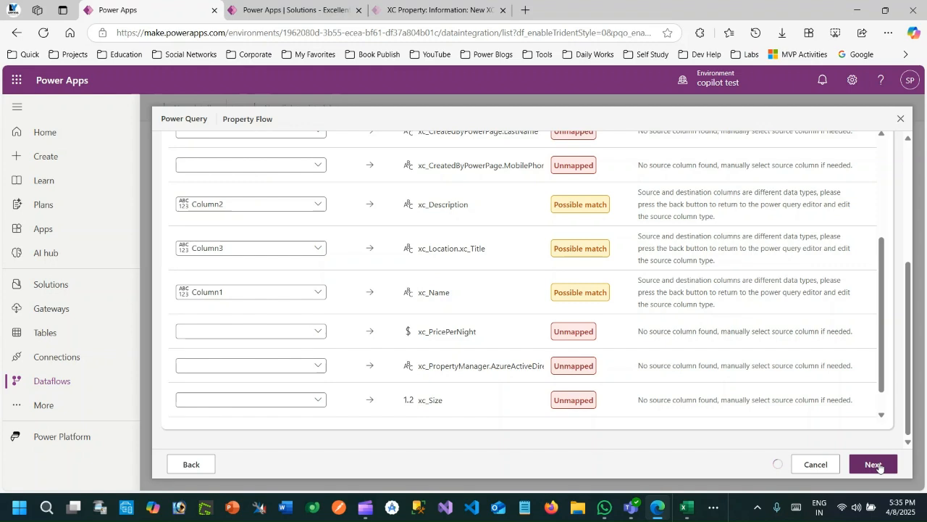
drag(881, 326, 882, 362)
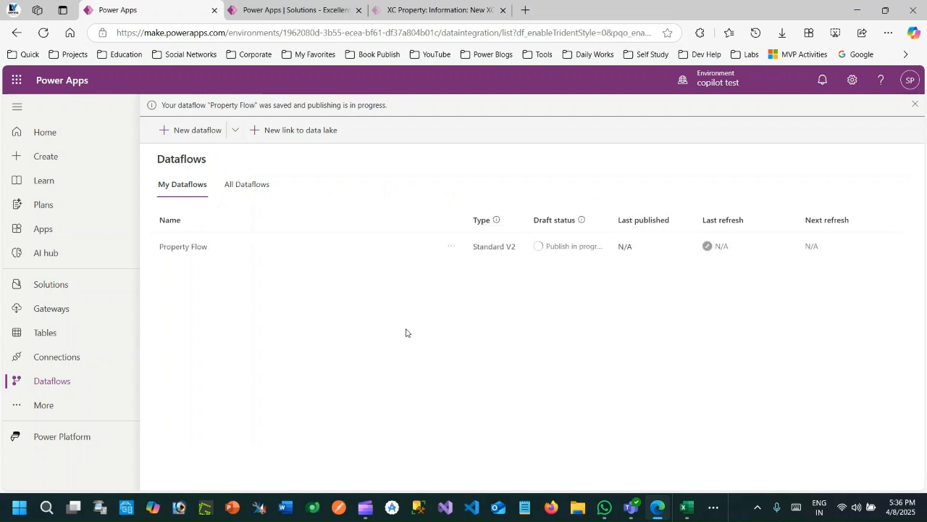
- Review the source rows in the Excel workbook, then open the XC Properties list in Excellent Properties MDA and refresh it
click(686, 508)
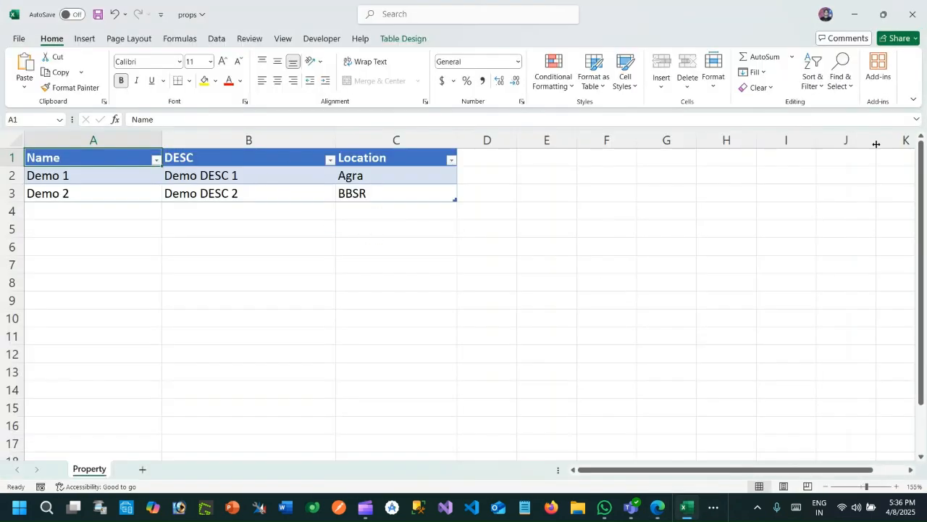
click(857, 17)
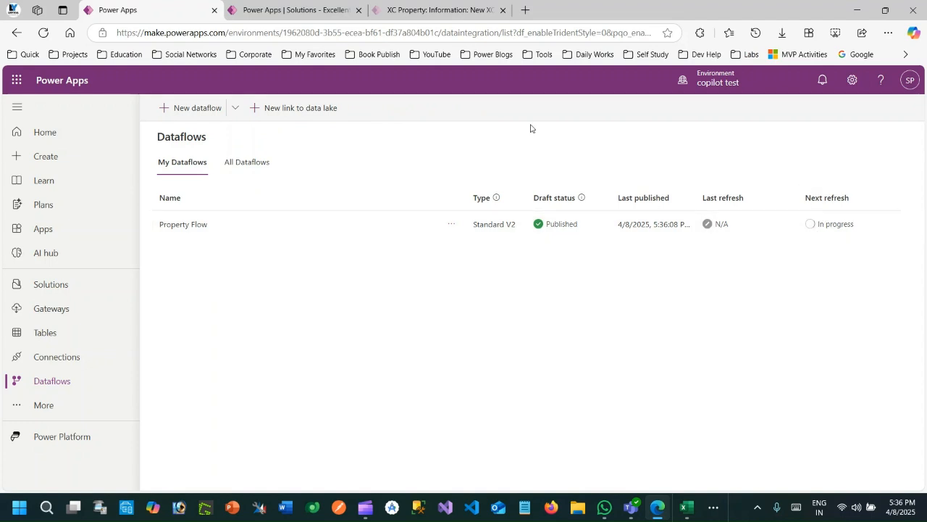
click(411, 14)
click(150, 113)
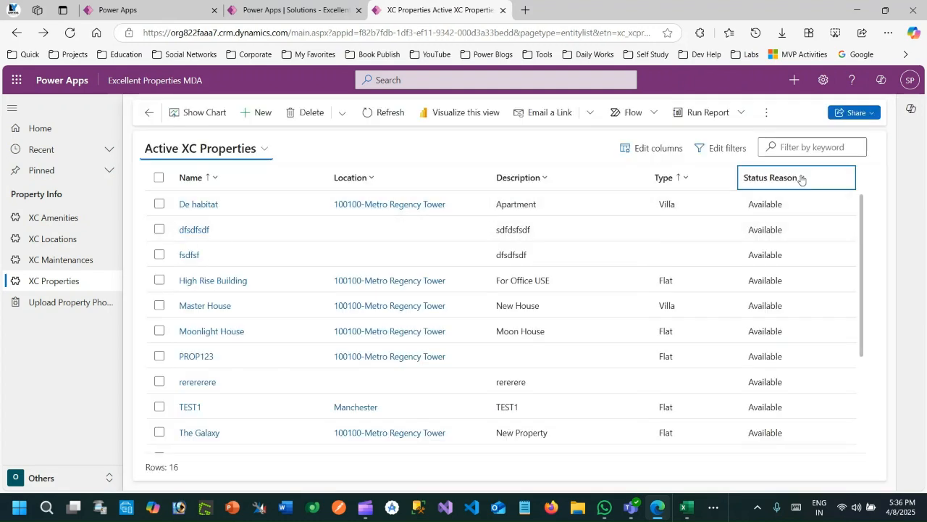
click(391, 120)
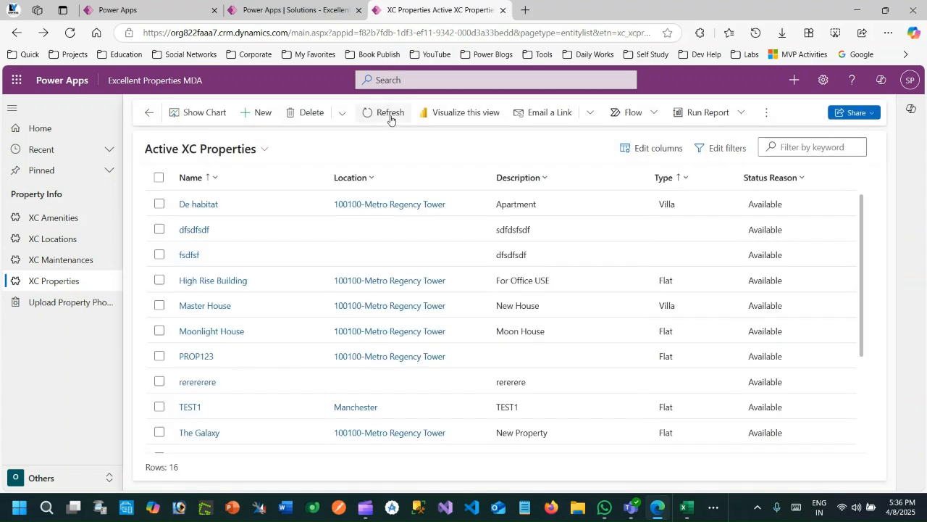
- Switch to the props workbook to check the property names and return to the XC Properties list
click(681, 509)
click(79, 178)
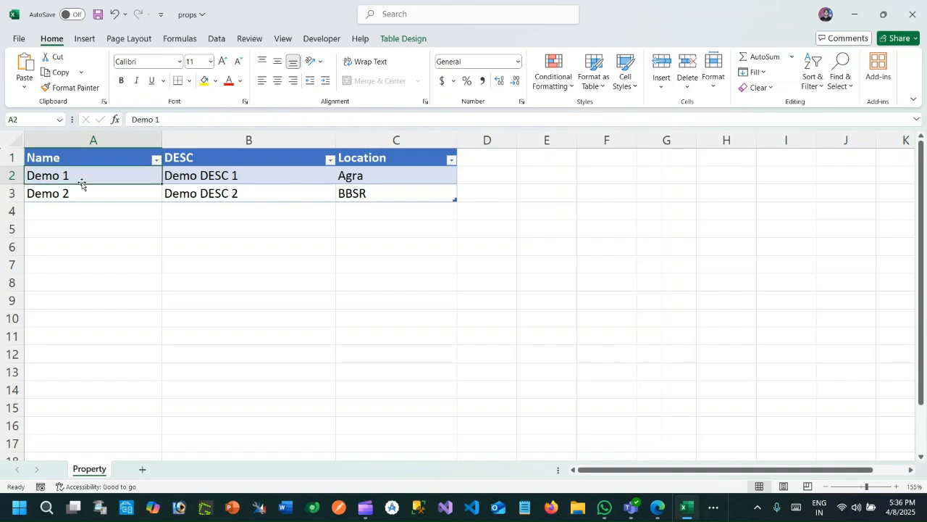
click(855, 15)
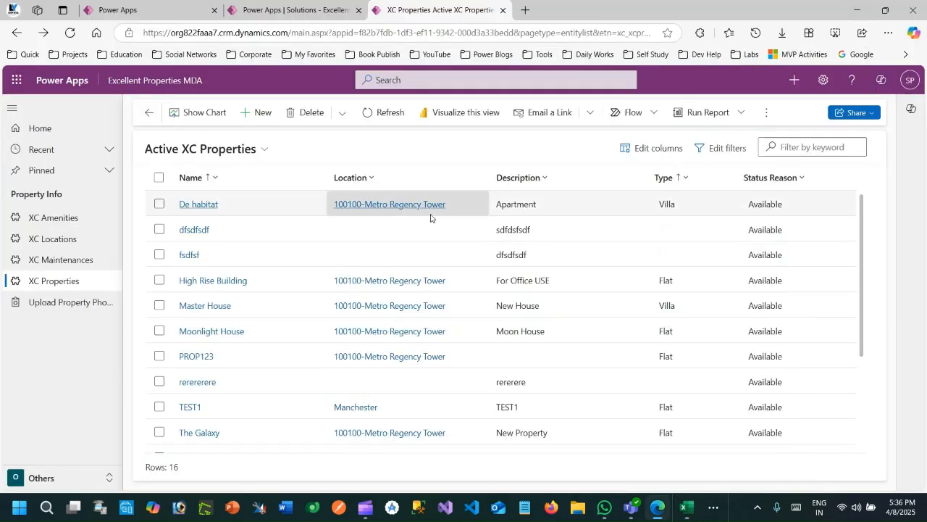
- Filter the Active XC Properties view to records whose Name contains Demo
click(216, 177)
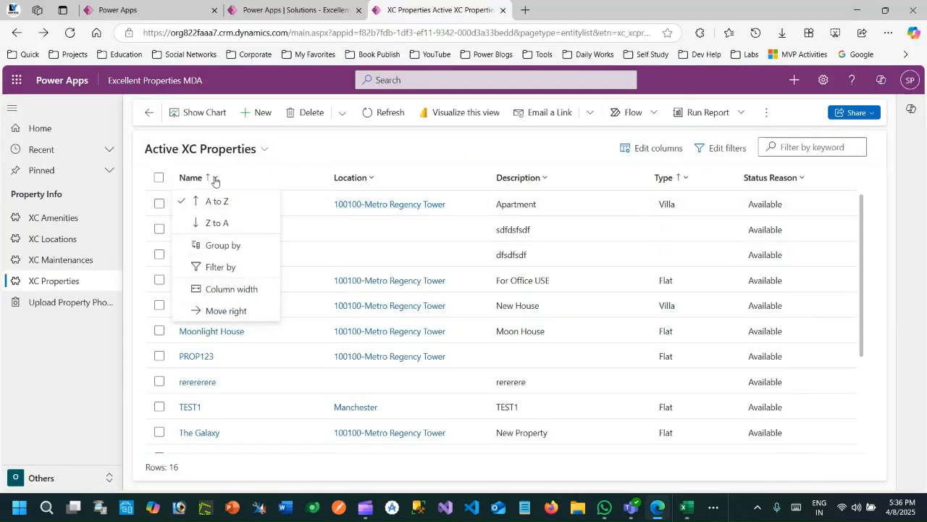
click(221, 268)
click(251, 239)
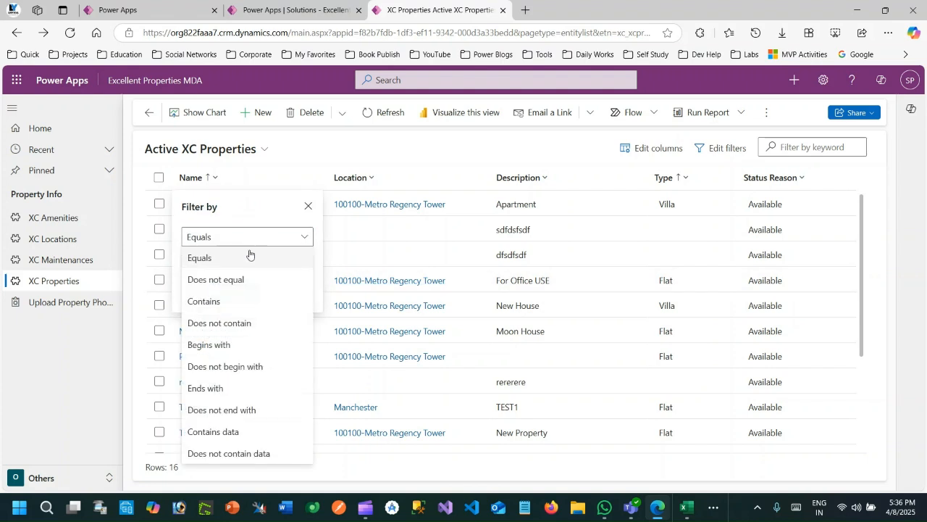
click(229, 302)
click(228, 262)
text(Demo)
click(233, 292)
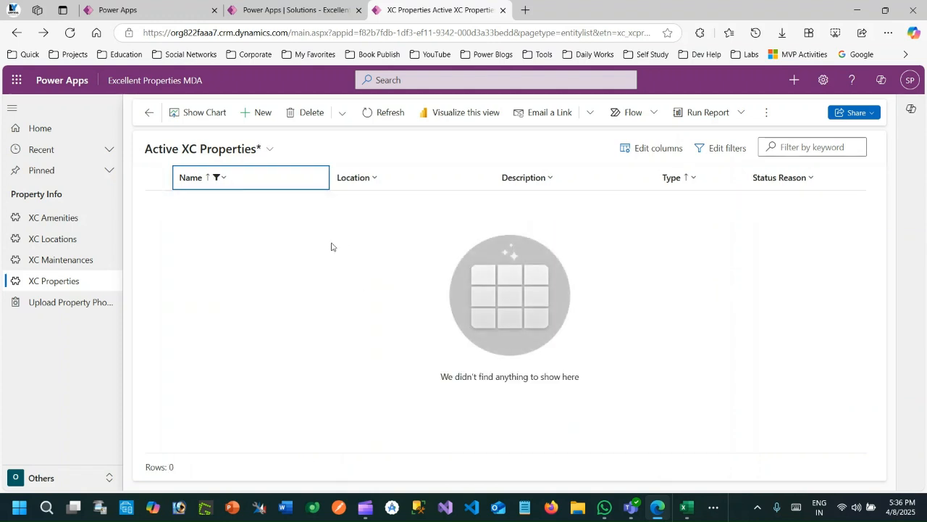
- Refresh the filtered property list and check the Property Flow status on the Dataflows page
click(390, 112)
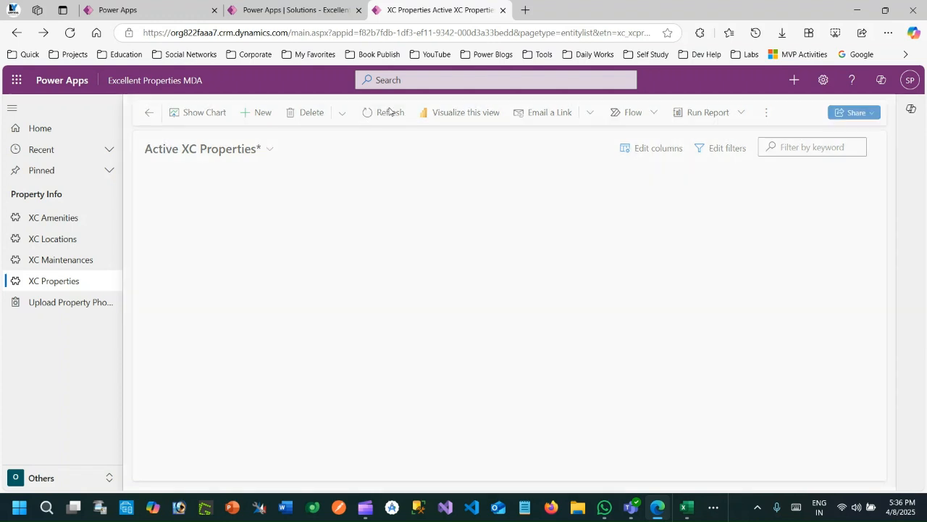
click(392, 116)
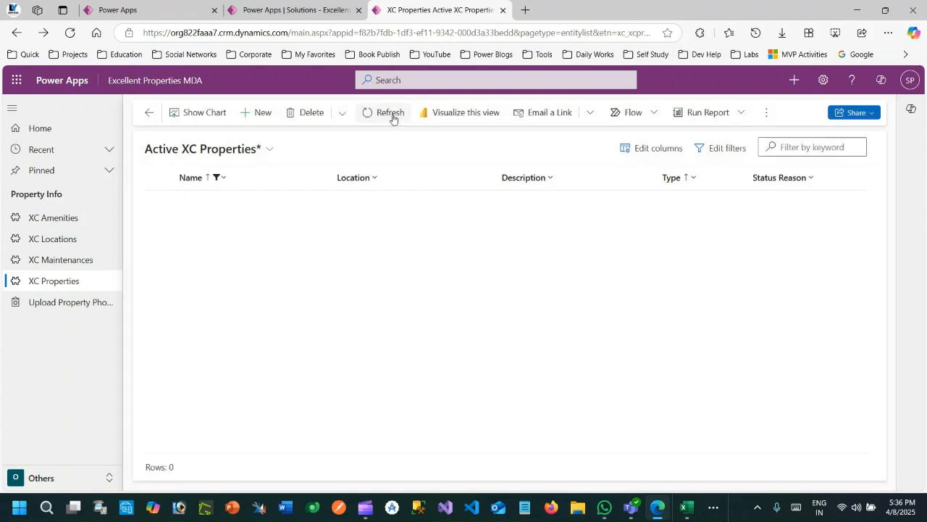
click(392, 114)
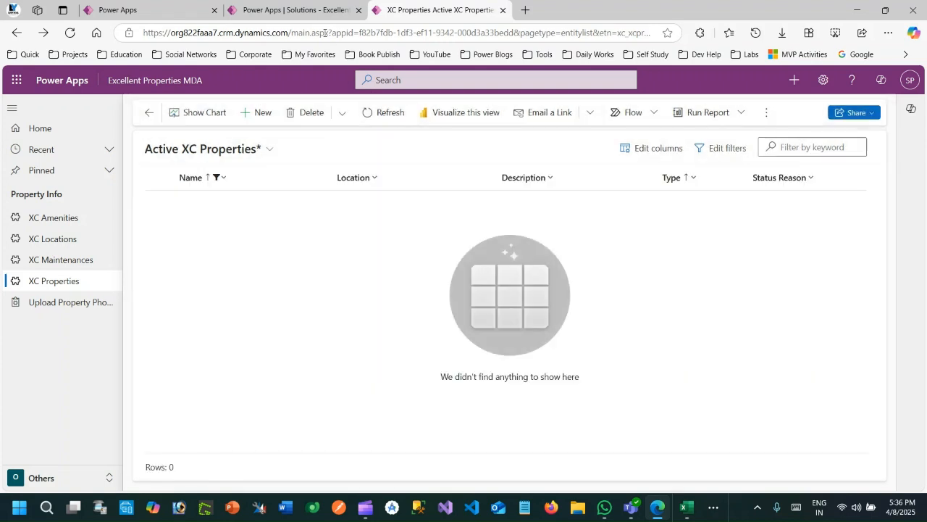
click(307, 9)
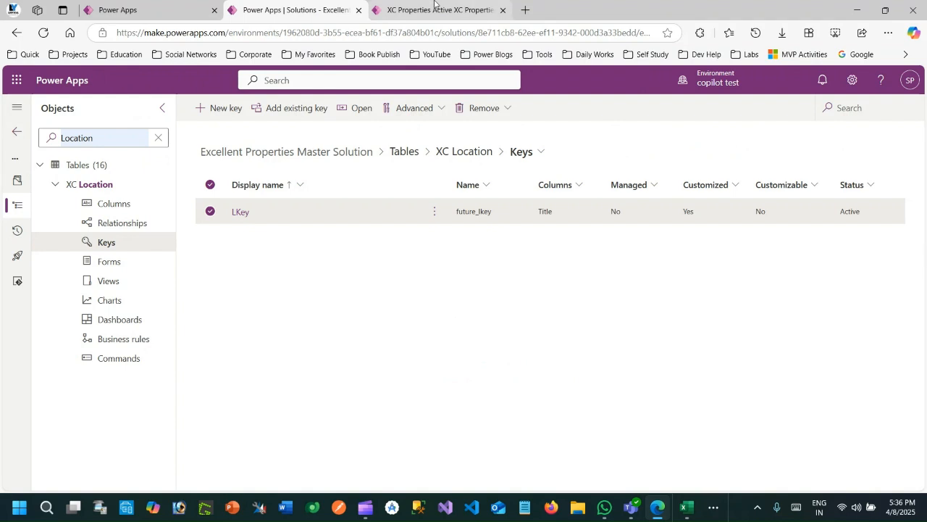
click(113, 8)
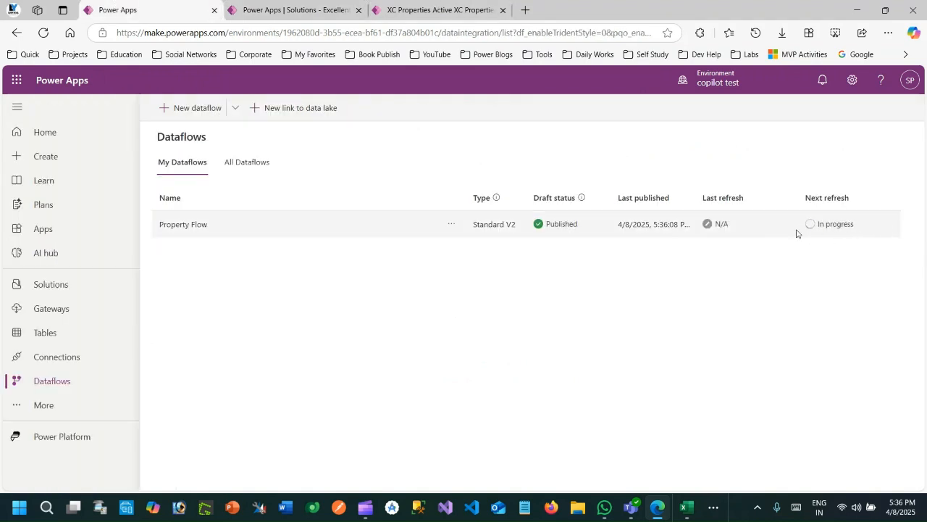
- Return to the filtered XC Properties list, keep refreshing it until the imported records load, and select the Demo 1 record
click(461, 10)
click(385, 114)
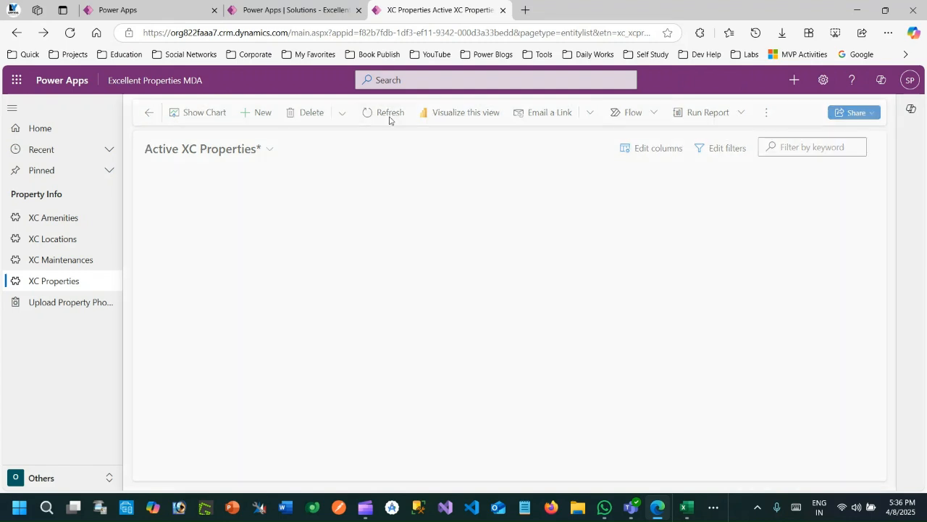
click(389, 118)
click(389, 117)
click(389, 119)
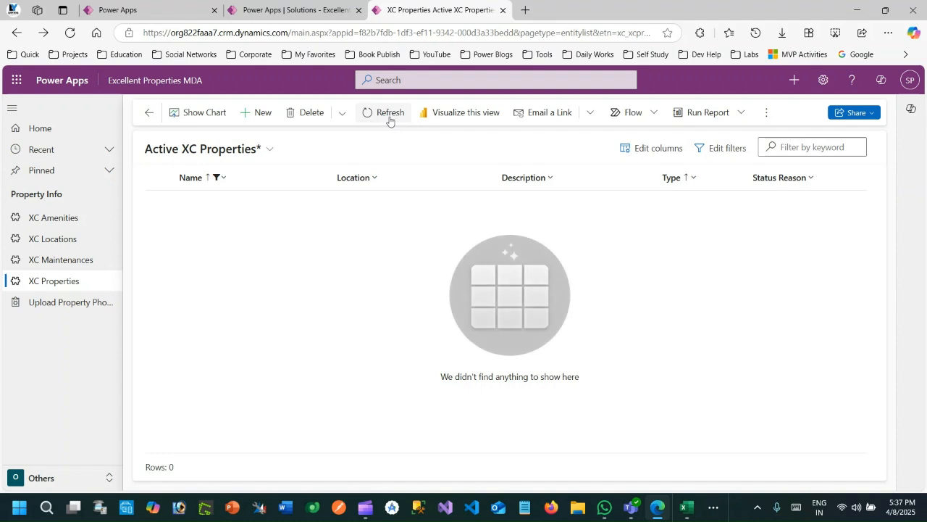
click(389, 120)
click(390, 119)
click(389, 119)
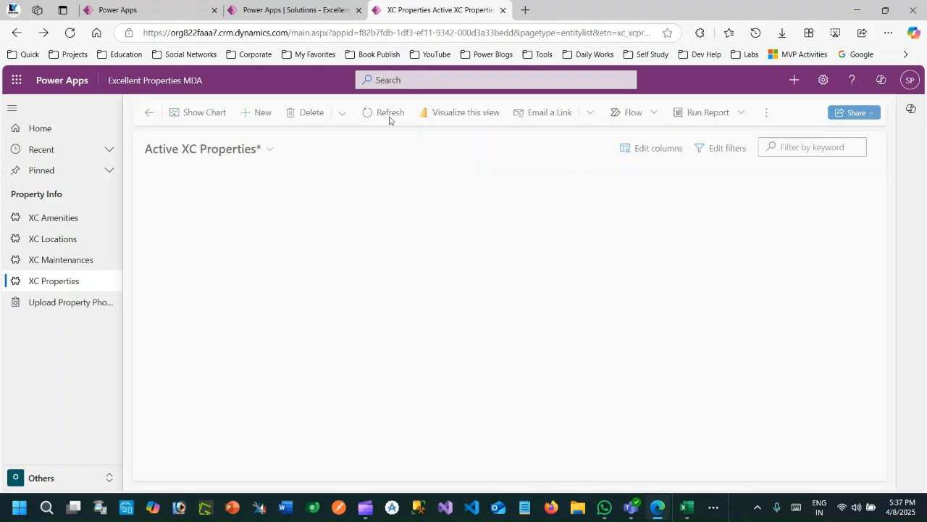
click(389, 118)
click(389, 119)
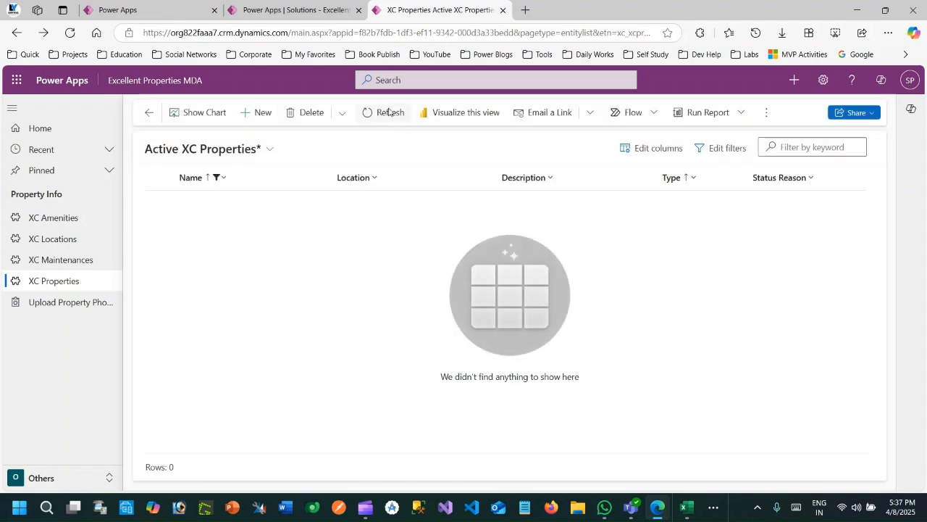
click(390, 119)
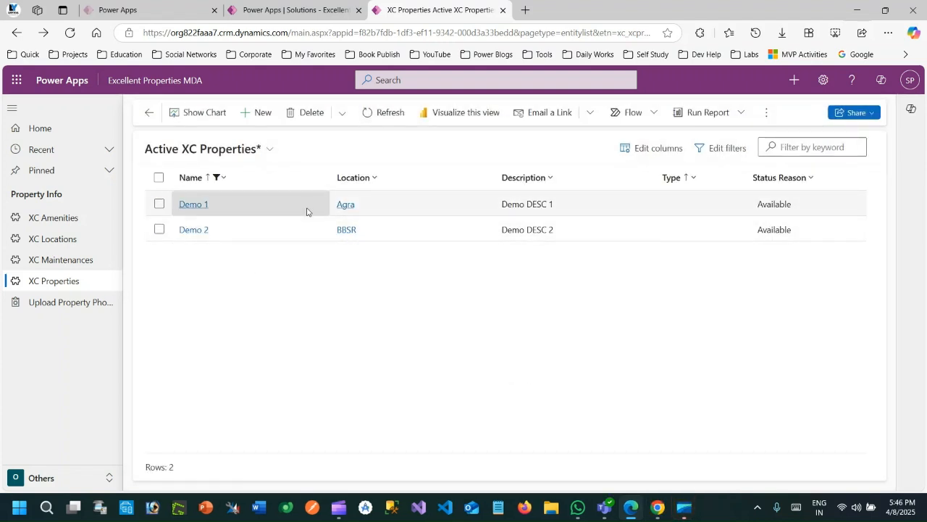
click(383, 117)
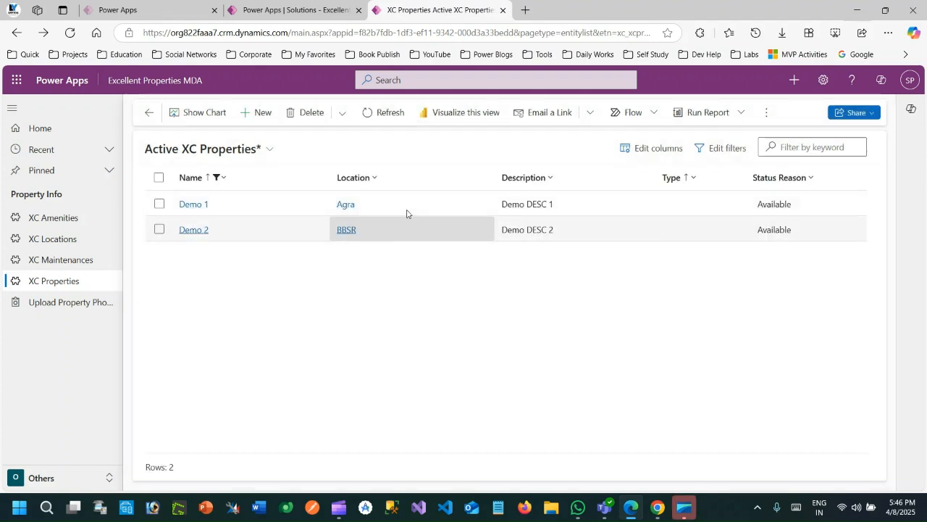
double_click(389, 216)
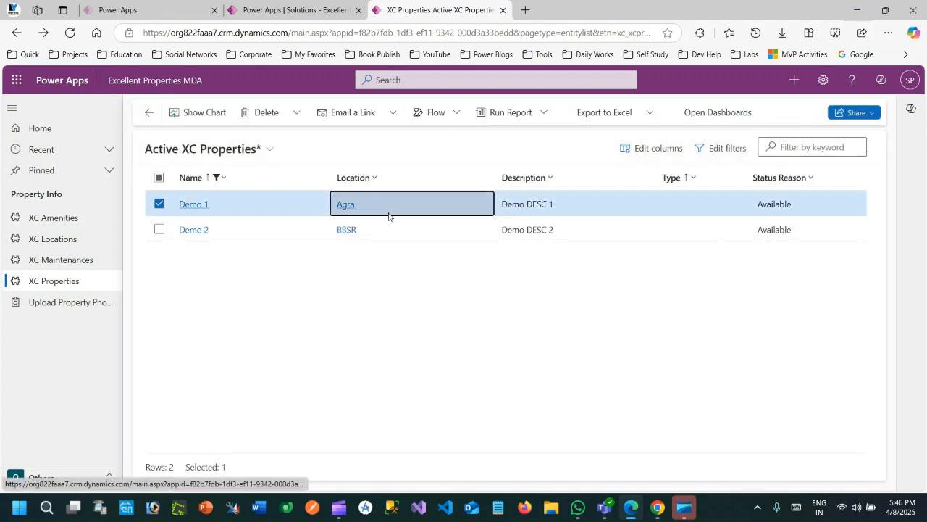